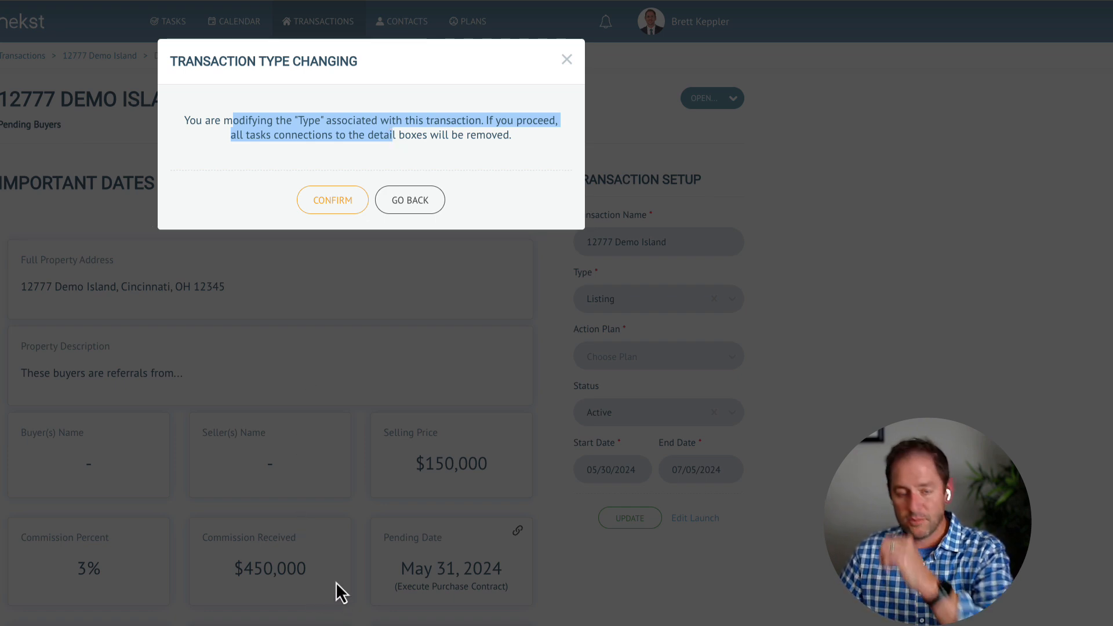
Confirm the type change, choose #Nekst - Step by Step Listing Plan, and start it 05/23/2024.
click(349, 200)
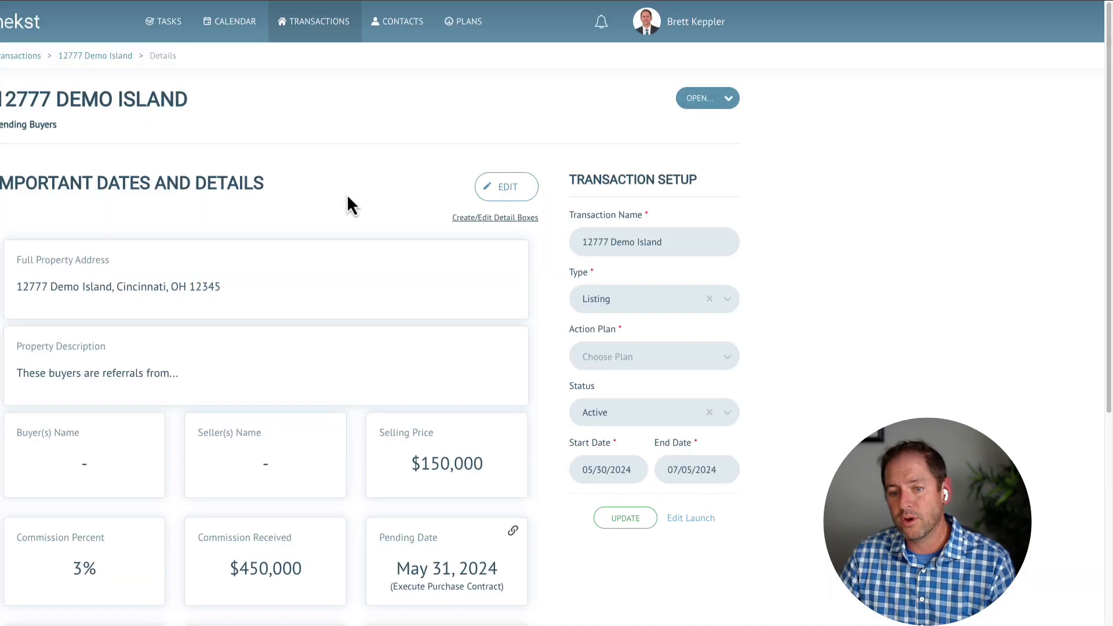
click(617, 362)
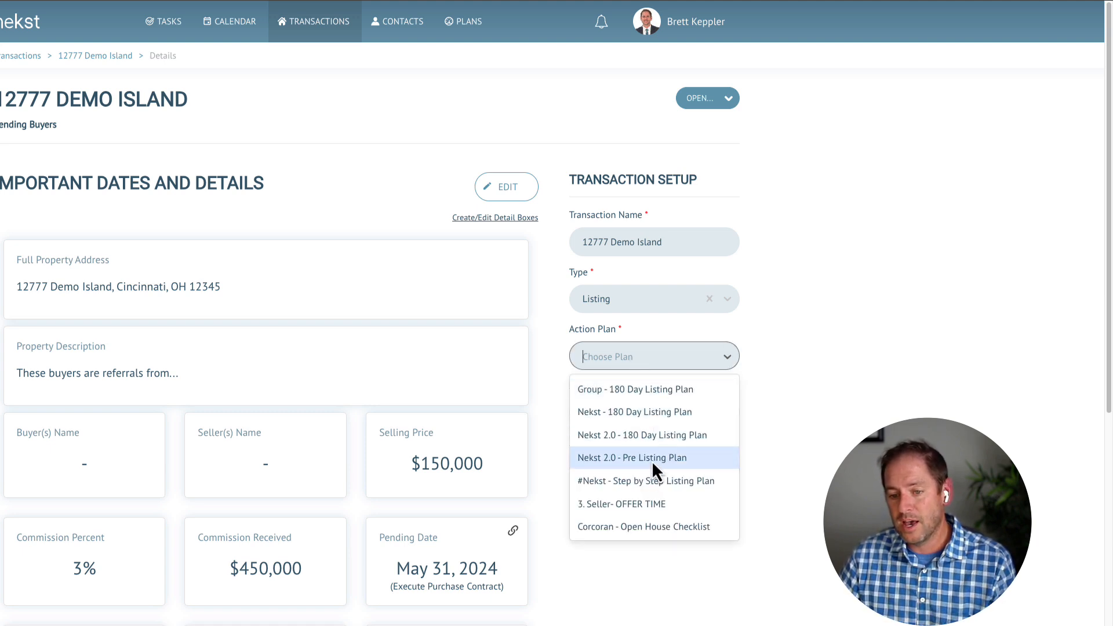
click(639, 480)
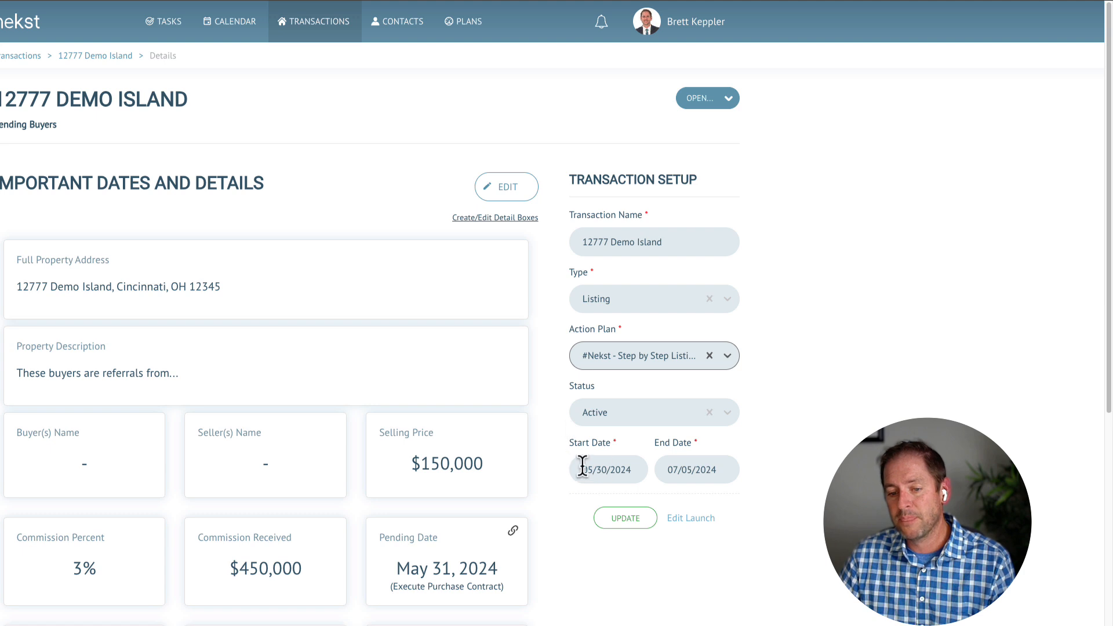
click(608, 470)
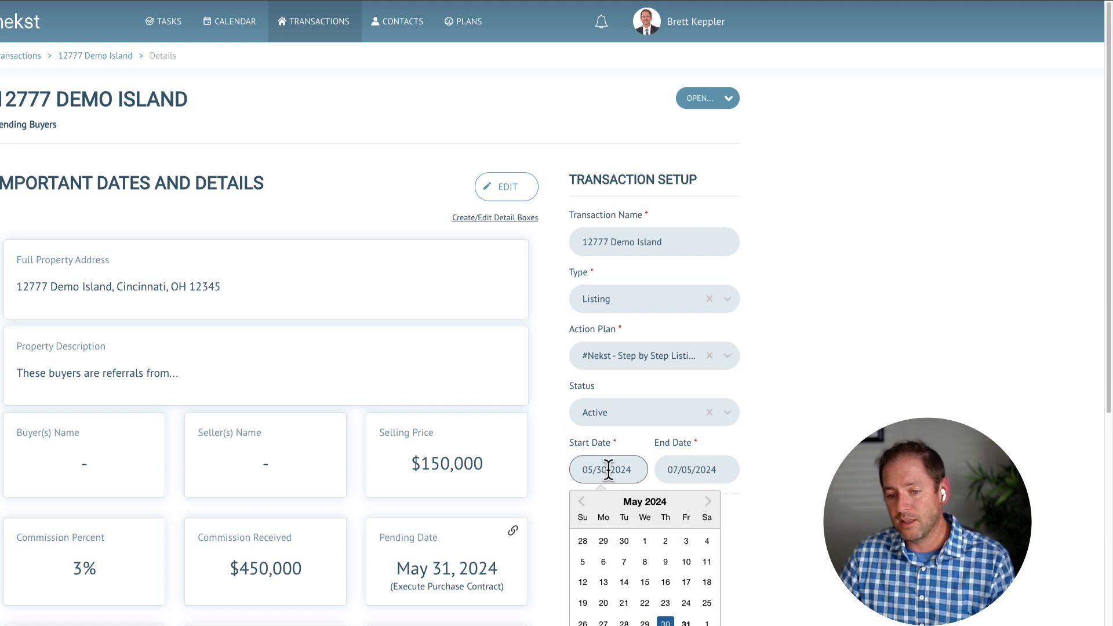
click(665, 604)
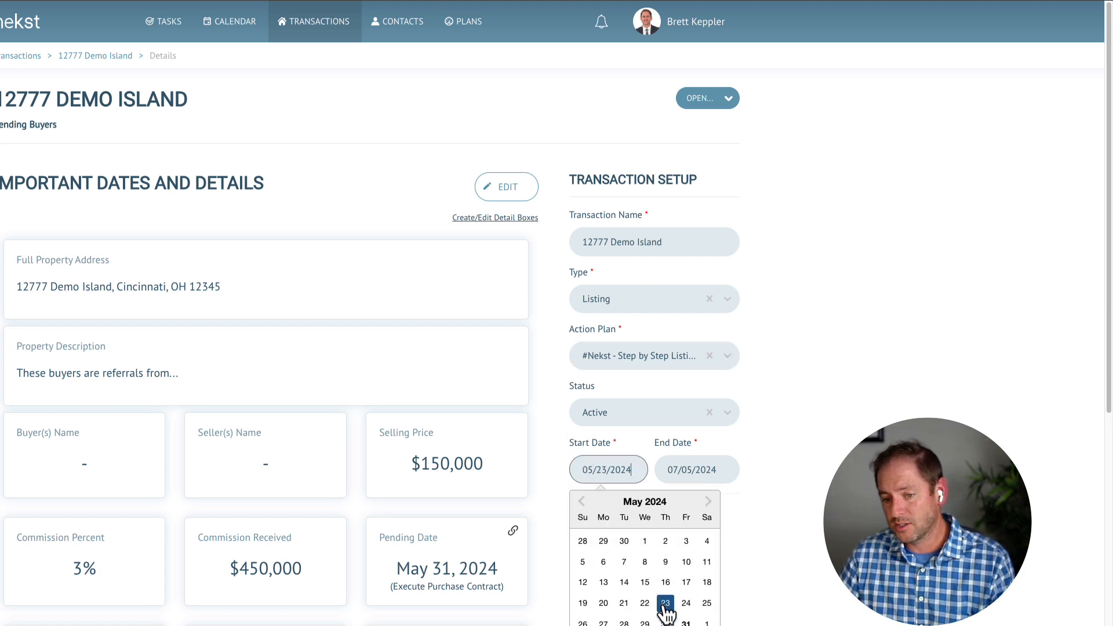
Set the end date to 11/23/2024 and save the updated plan.
click(700, 467)
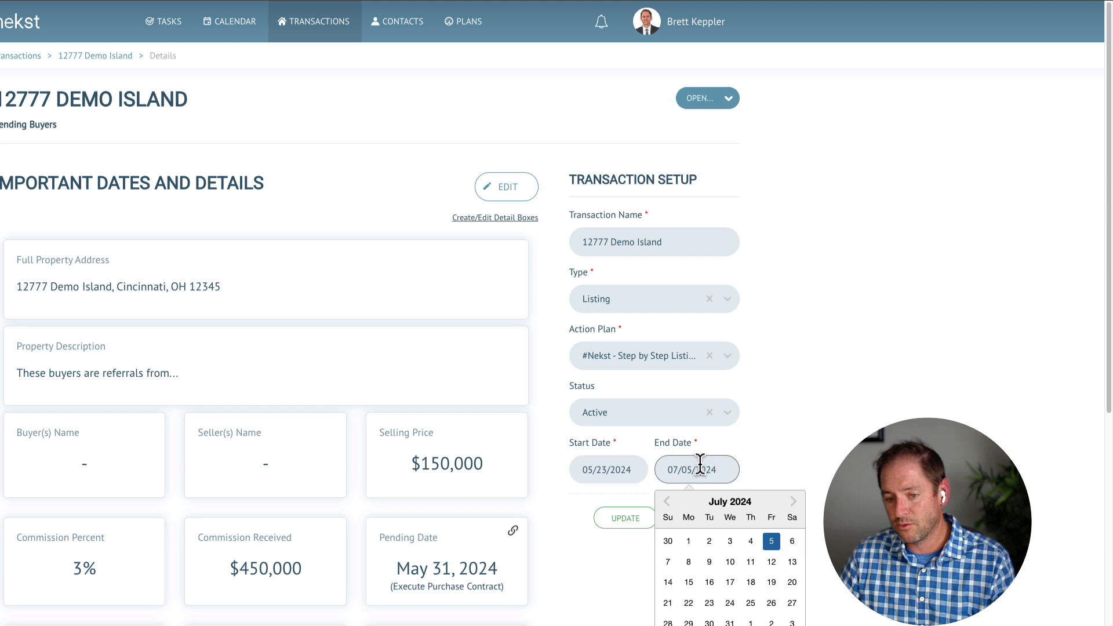
click(794, 502)
click(794, 502)
click(793, 502)
click(794, 502)
click(794, 502)
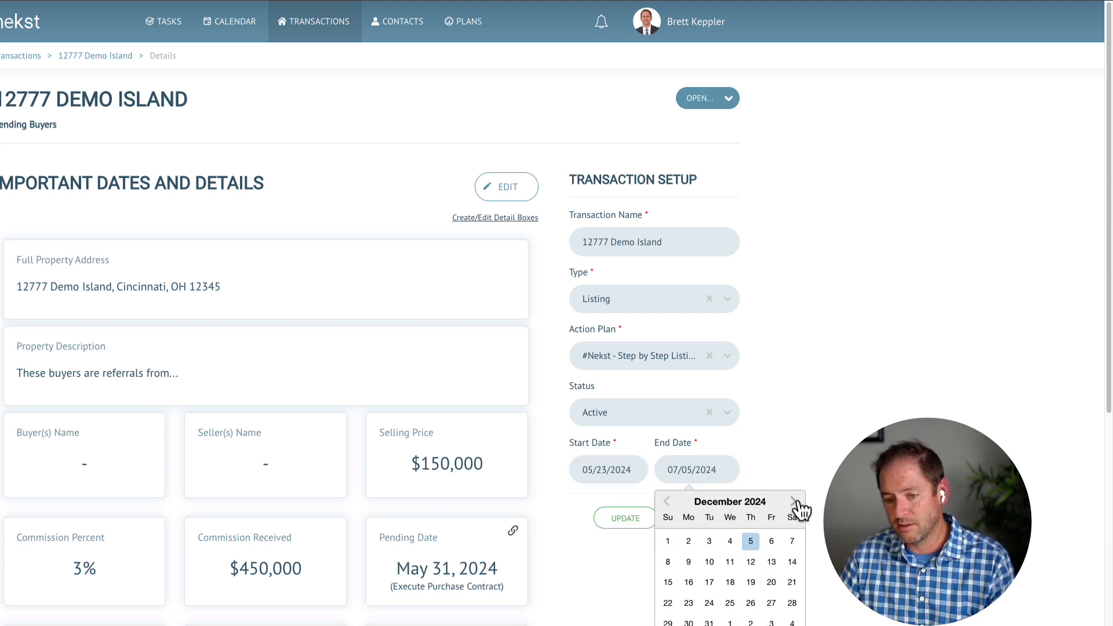
click(666, 502)
click(792, 603)
click(709, 562)
click(792, 603)
click(637, 525)
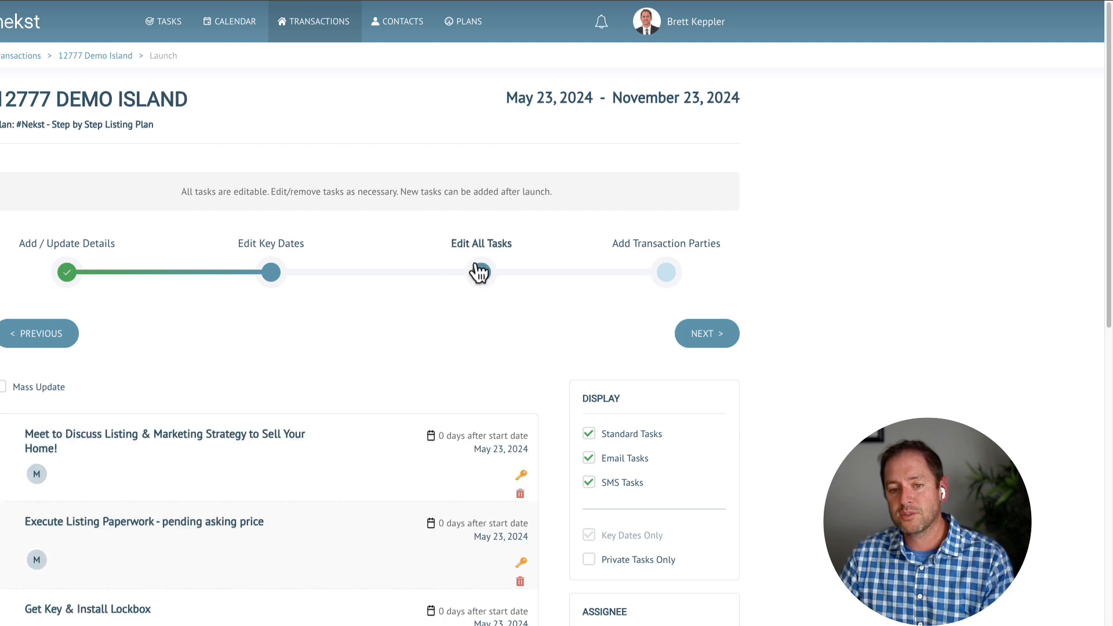
Skip ahead to Transaction Parties, launch the transaction, and choose REMOVED for previous-plan tasks.
click(479, 272)
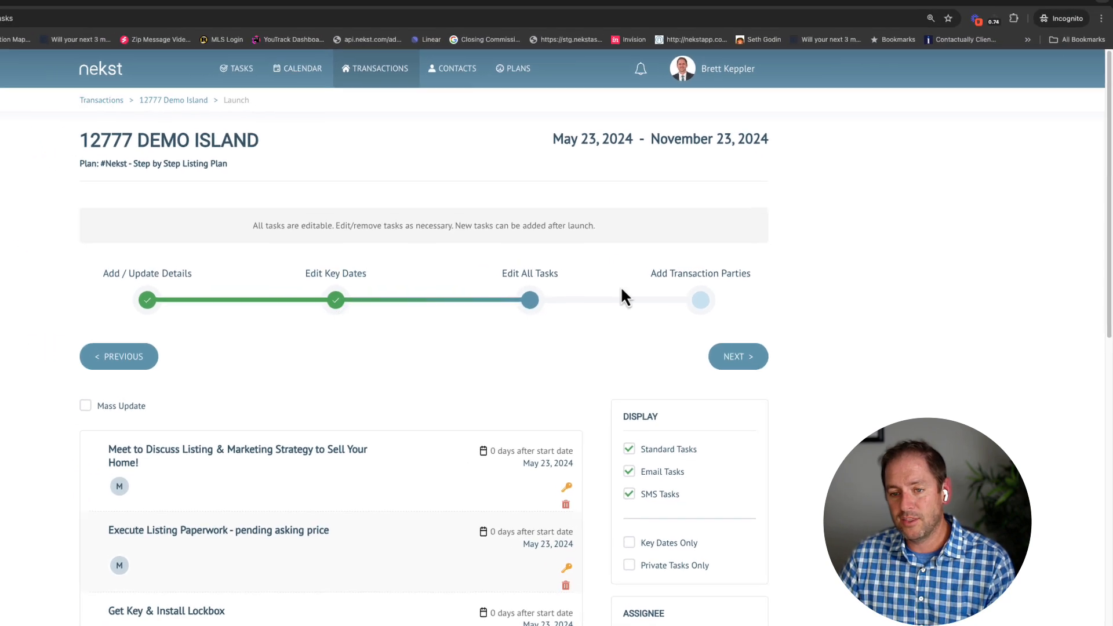
click(696, 306)
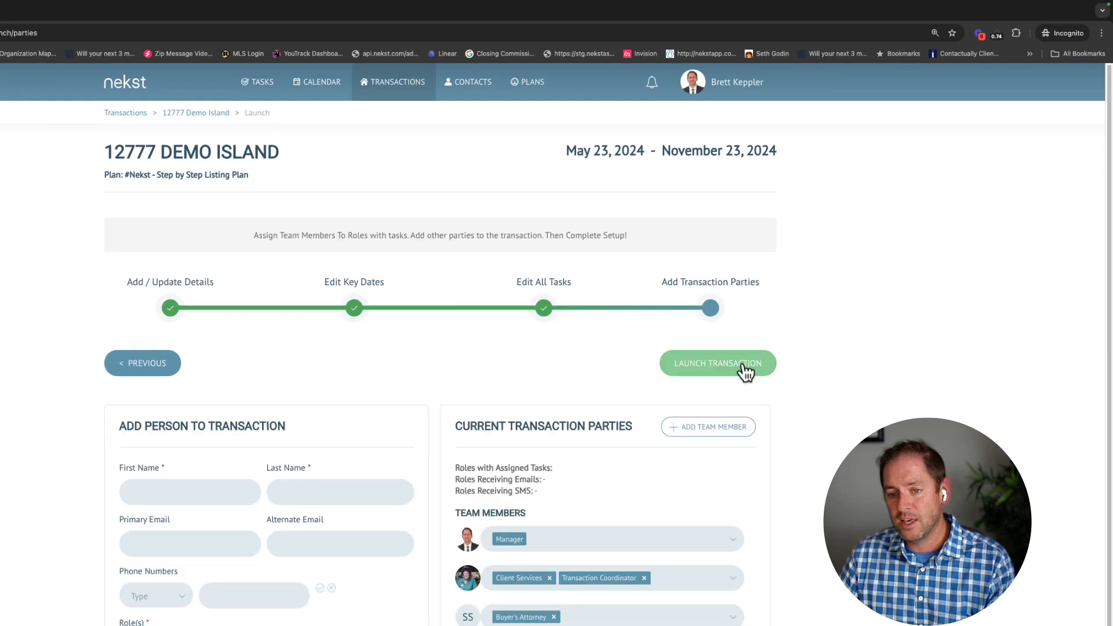
click(745, 366)
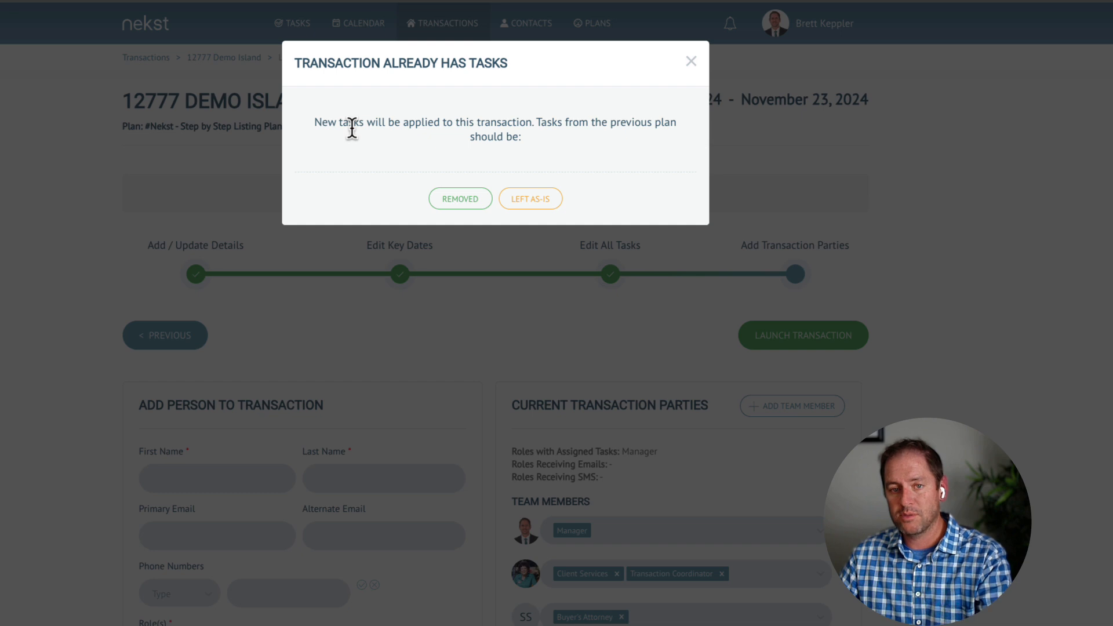
drag(541, 123, 584, 148)
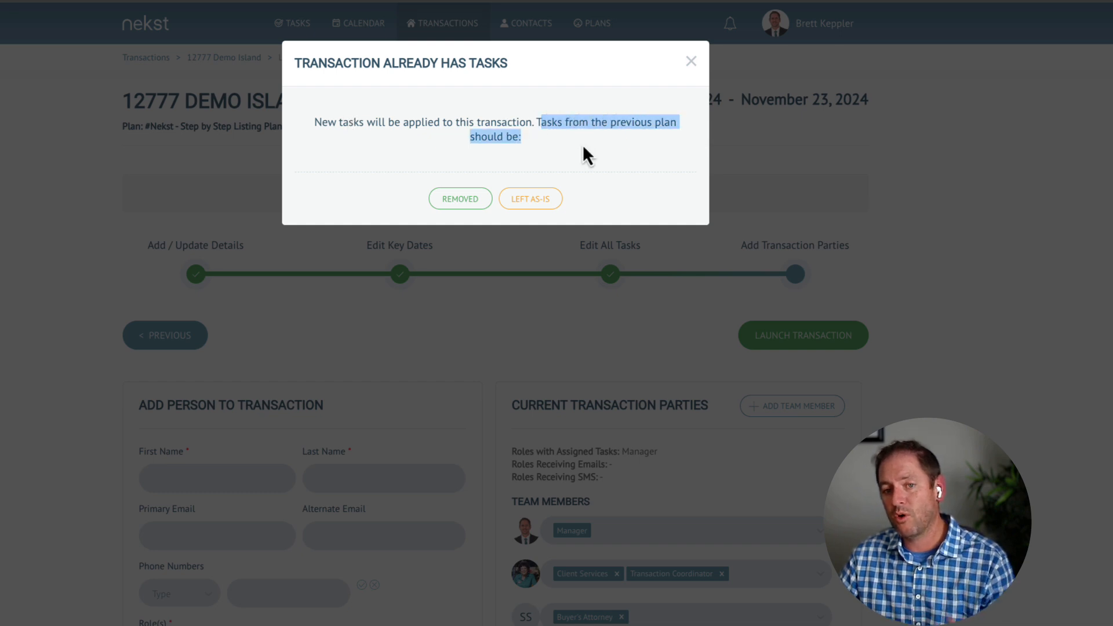
click(564, 153)
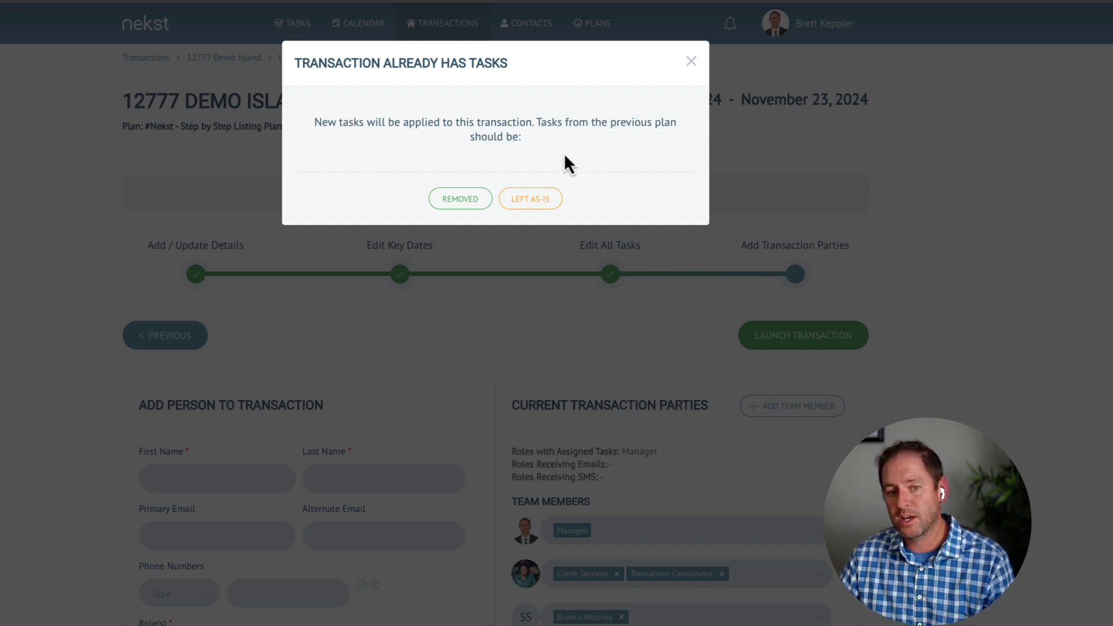
click(463, 199)
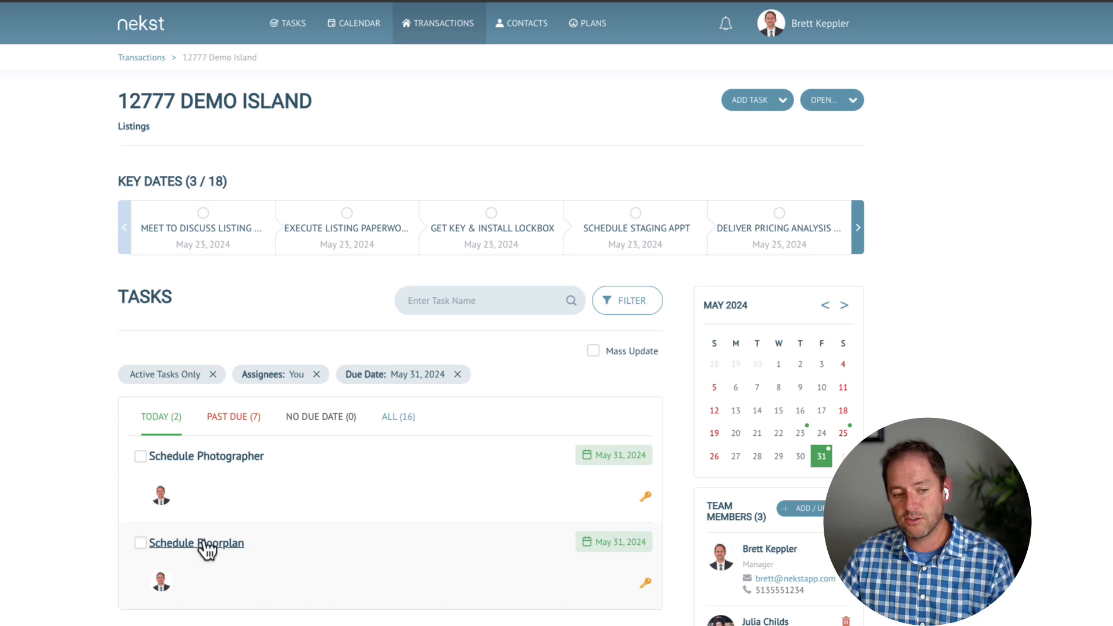
Review the PAST DUE tasks, then open 12777 Demo Island's Details page from the OPEN… menu.
click(250, 422)
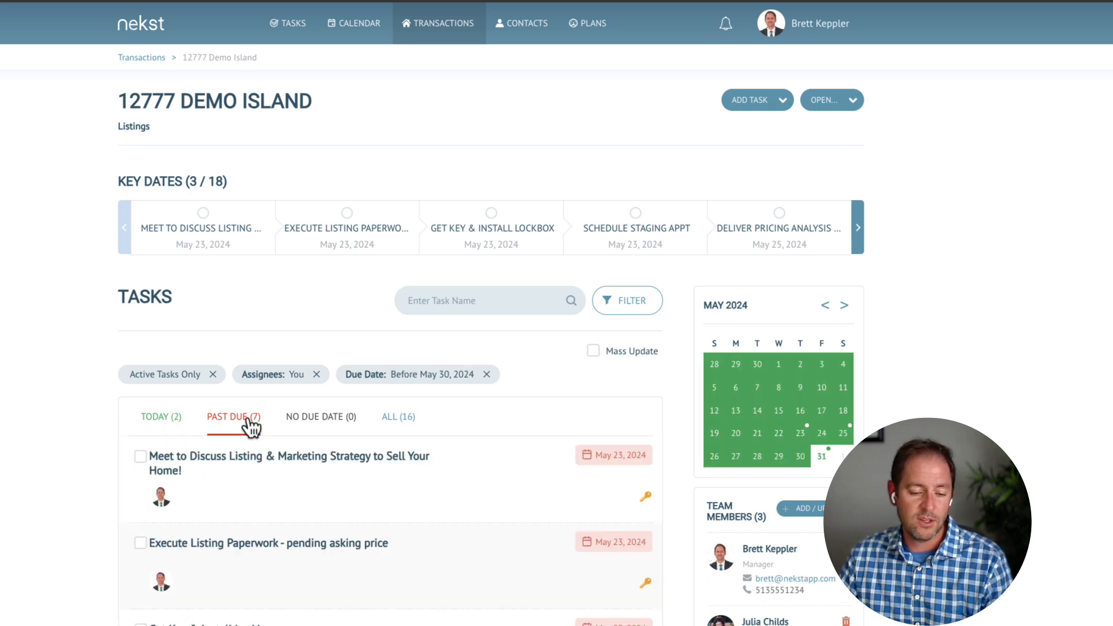
scroll(329, 530, down, 5)
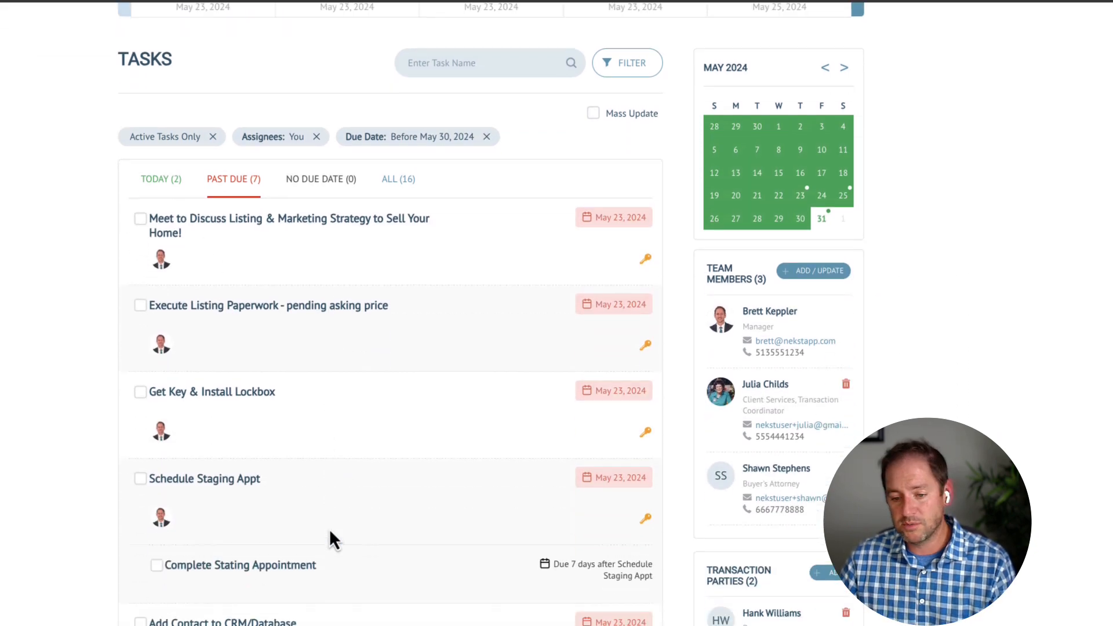
scroll(329, 529, up, 7)
click(820, 95)
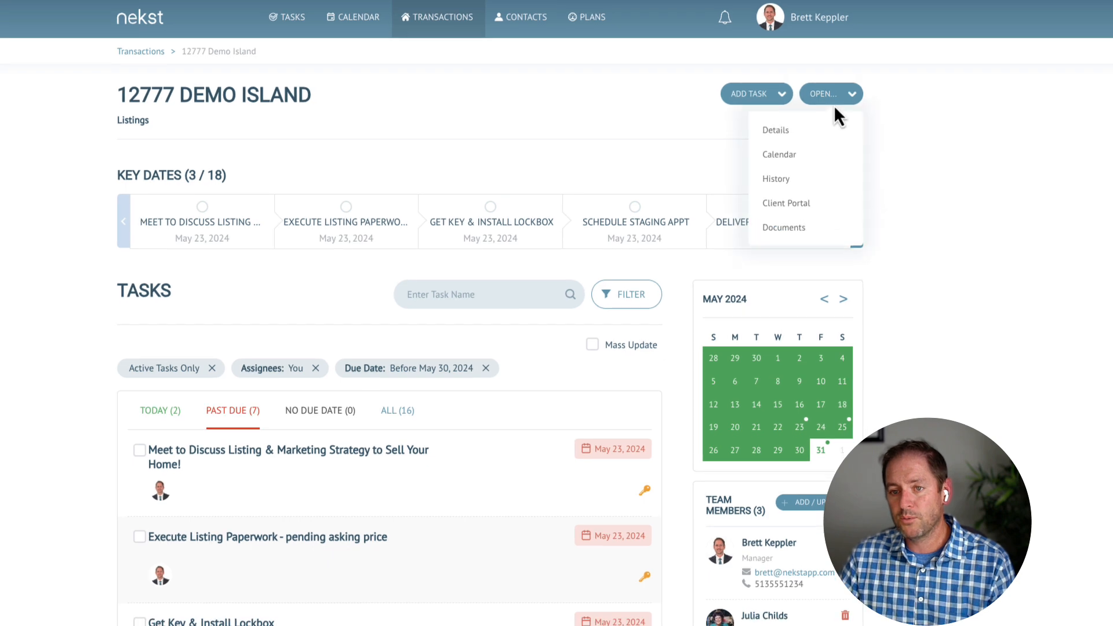
click(784, 76)
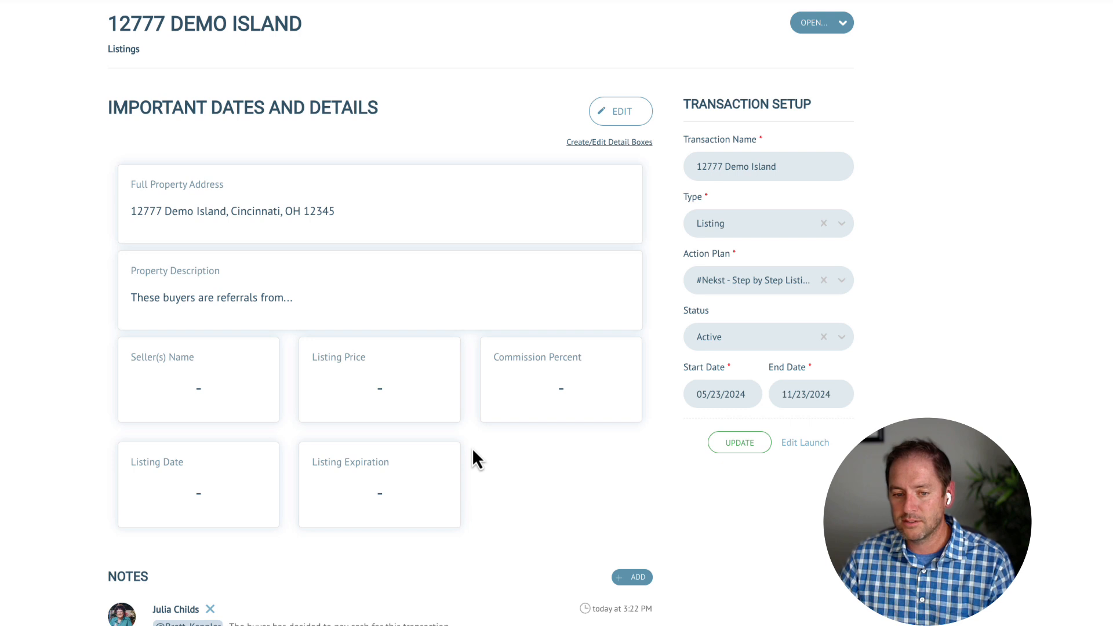
scroll(472, 467, down, 1)
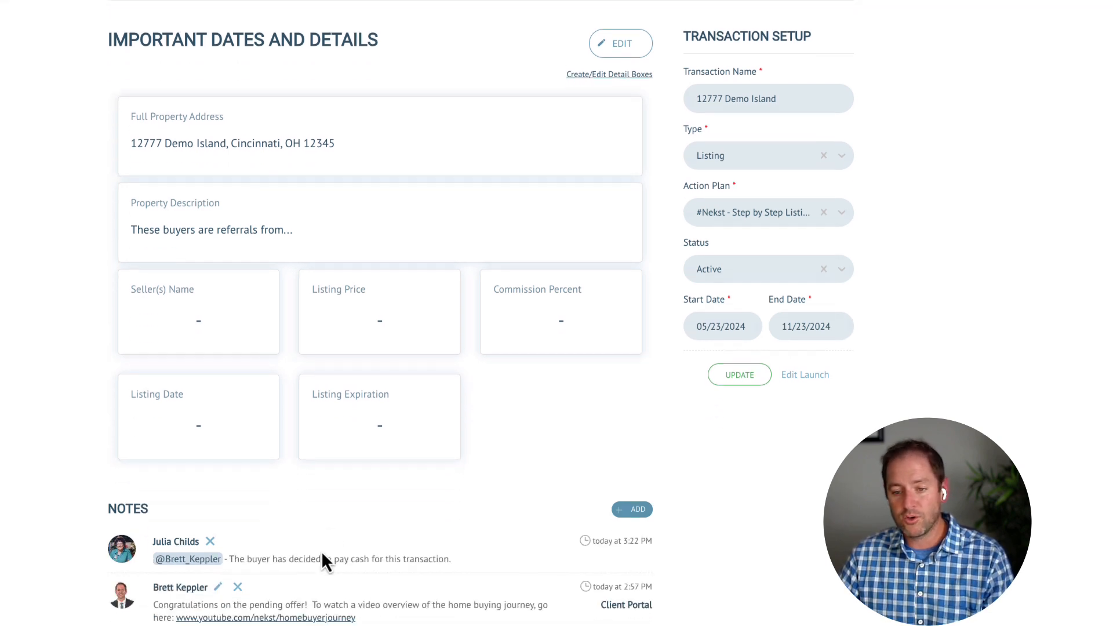
scroll(321, 550, up, 1)
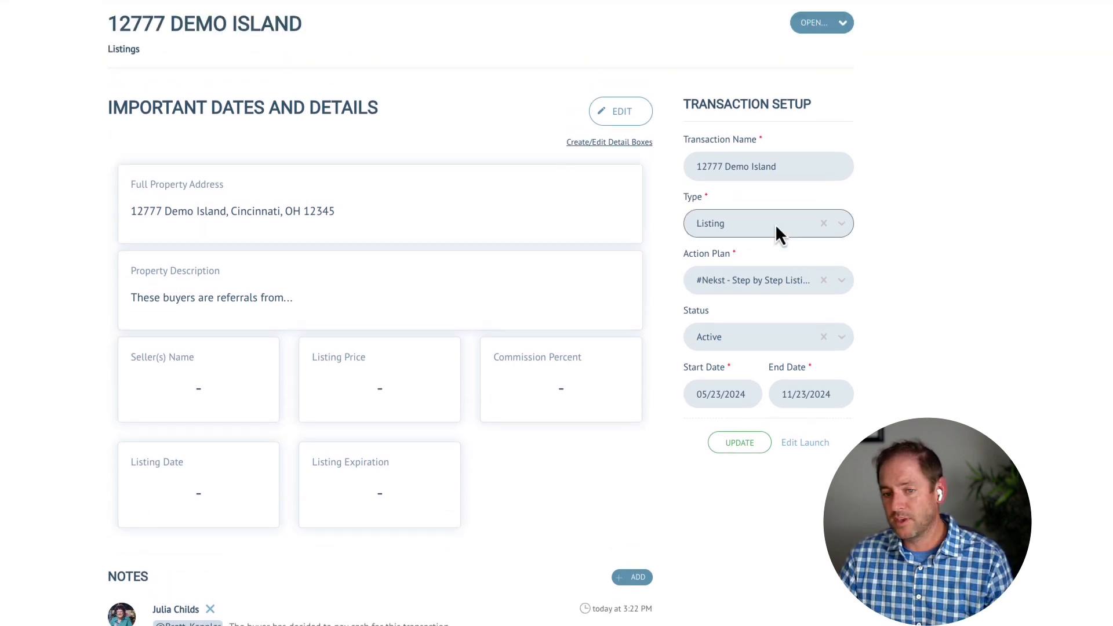
Change the transaction type to Pending Buyer with the #DEMO - Buyer Financing Closing Plan 3.0.
click(777, 225)
click(740, 281)
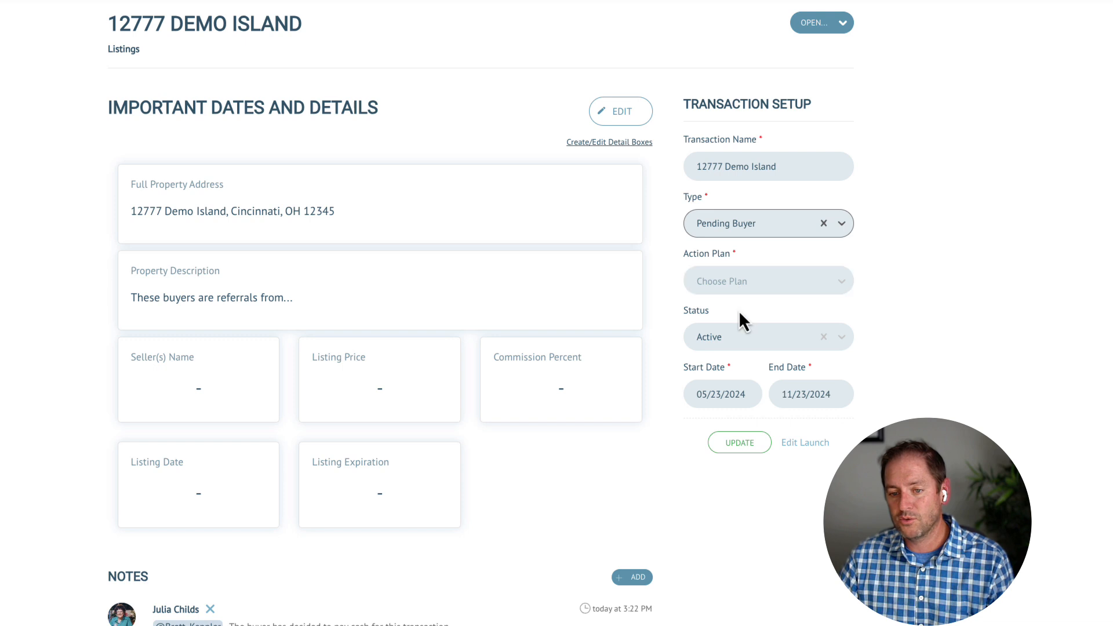
click(738, 285)
scroll(748, 392, down, 3)
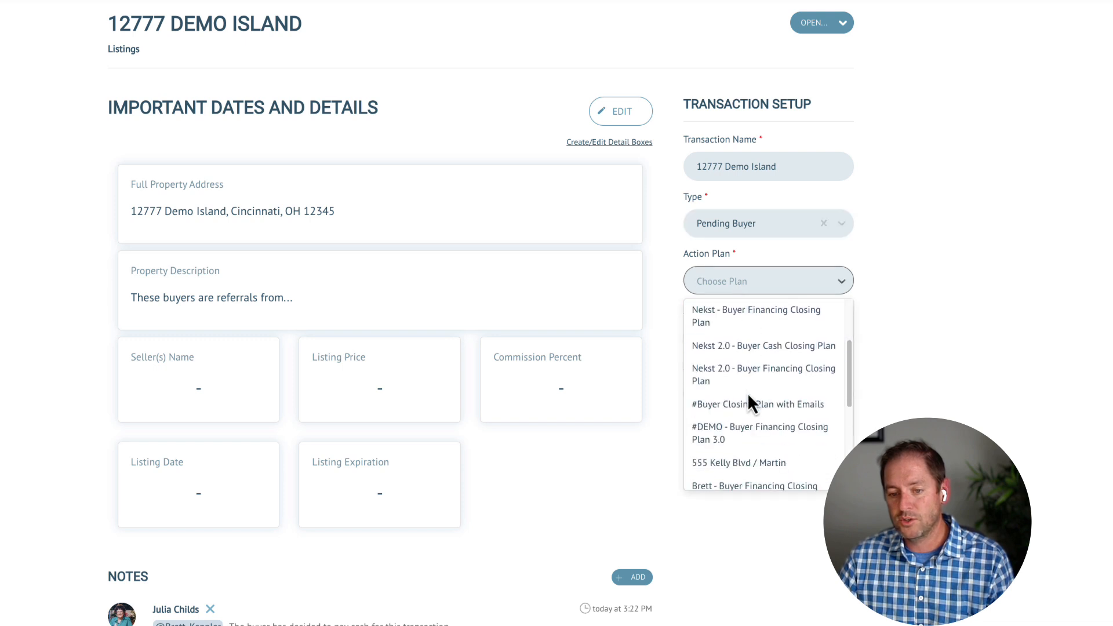
click(733, 441)
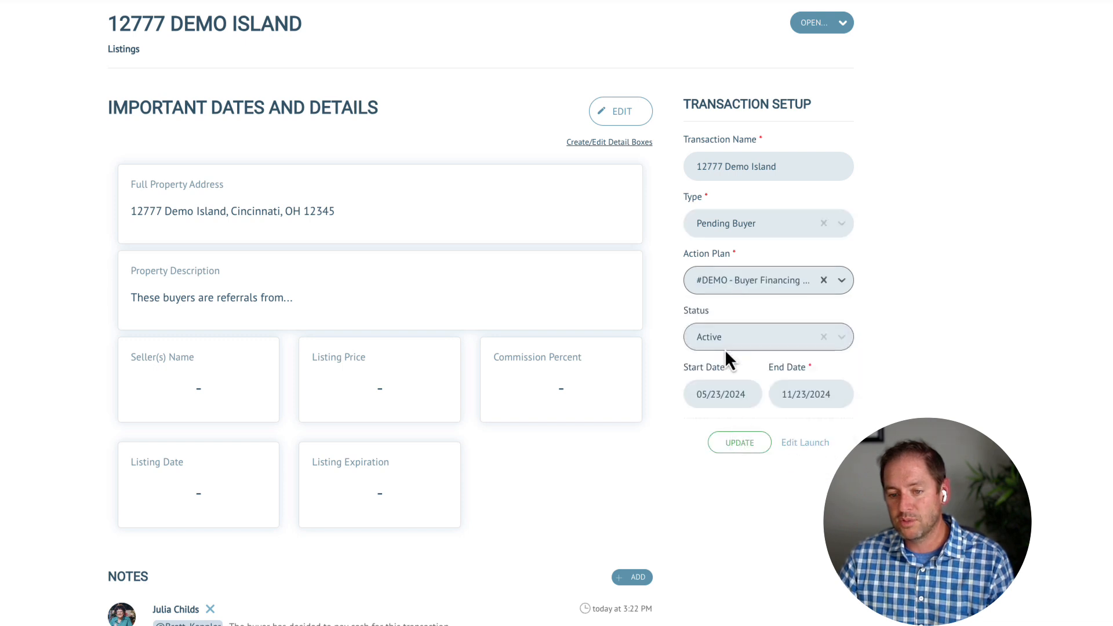
click(812, 391)
click(659, 471)
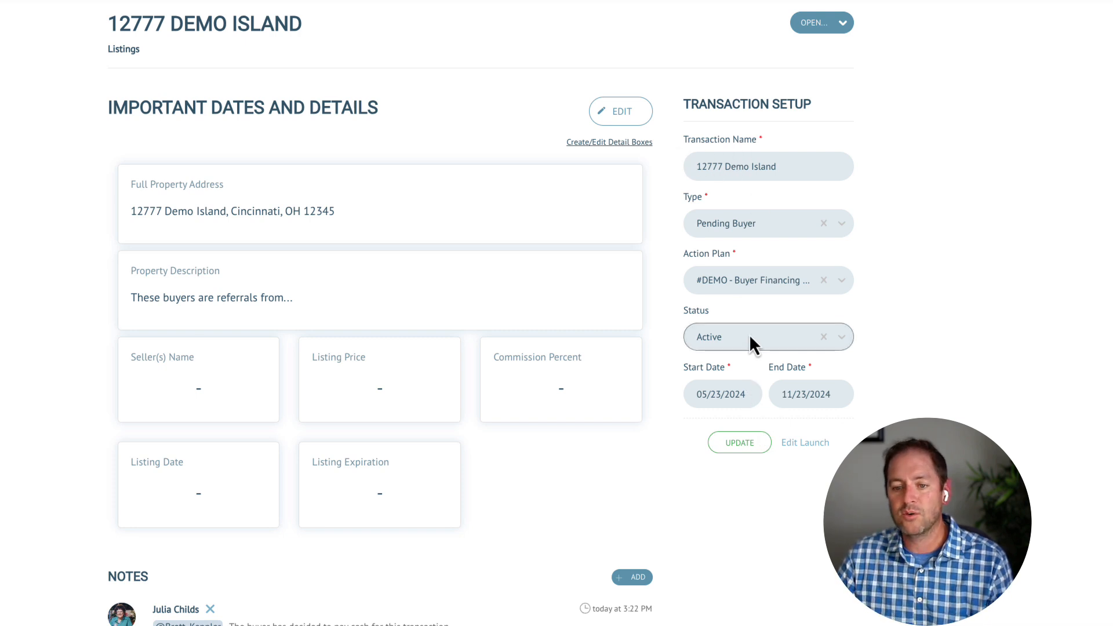
Set the end date to 06/28/2024 and save the transaction setup.
click(802, 396)
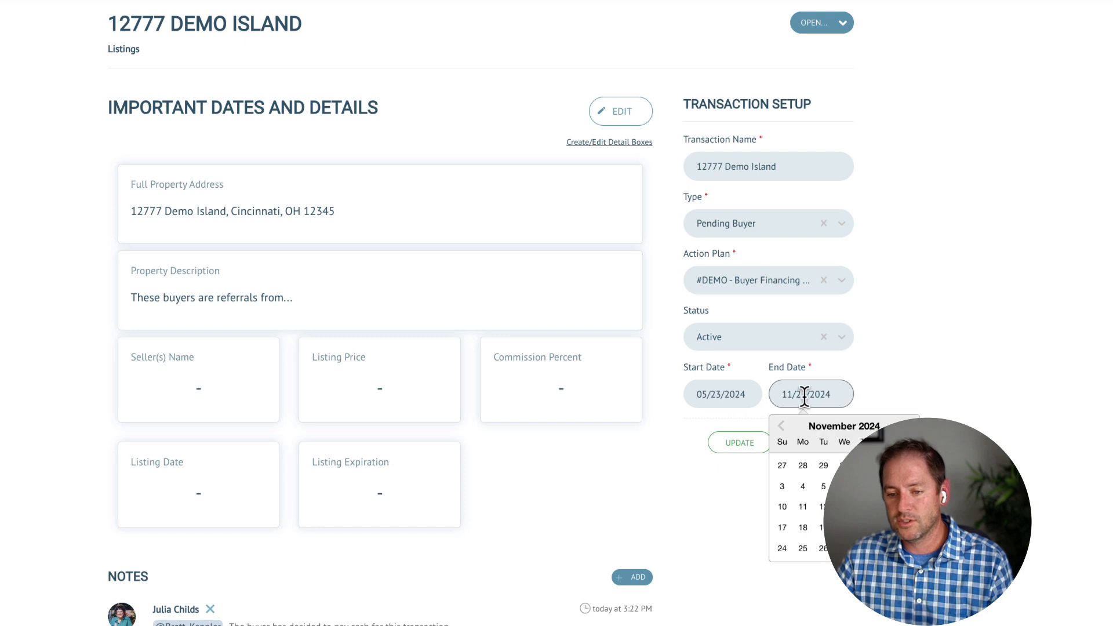
click(781, 427)
click(781, 426)
click(781, 427)
click(781, 427)
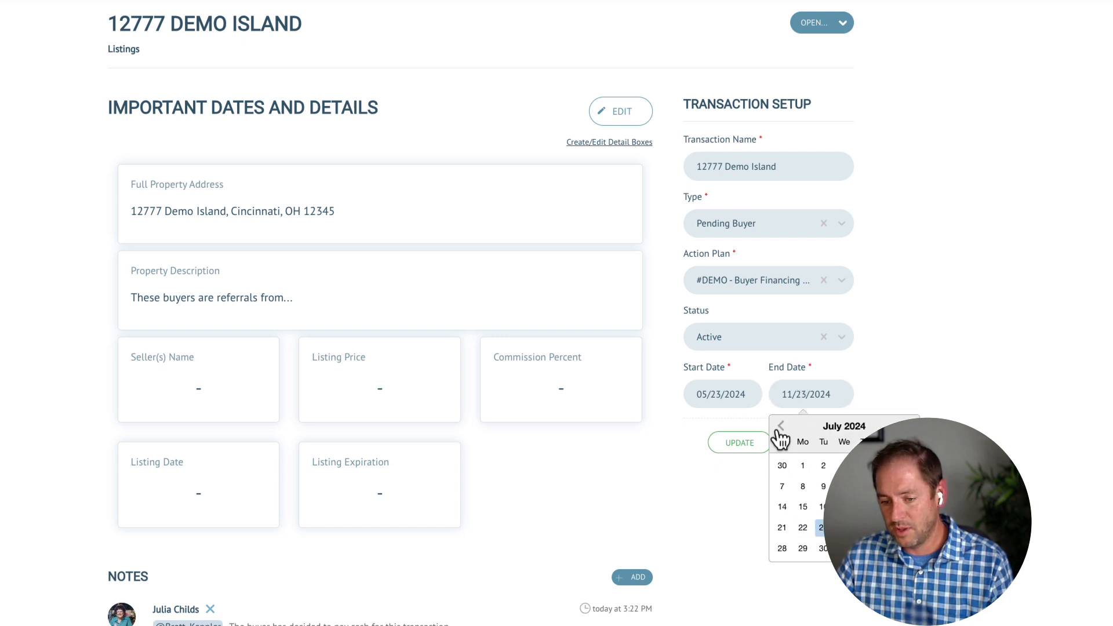
click(781, 427)
click(886, 549)
click(678, 390)
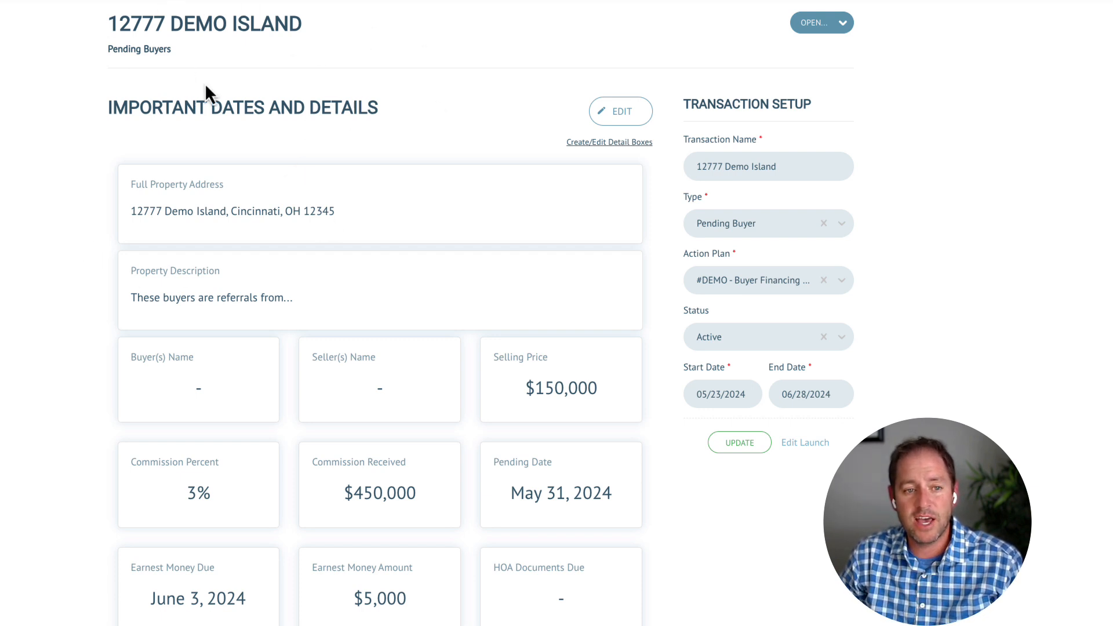
drag(123, 49, 209, 70)
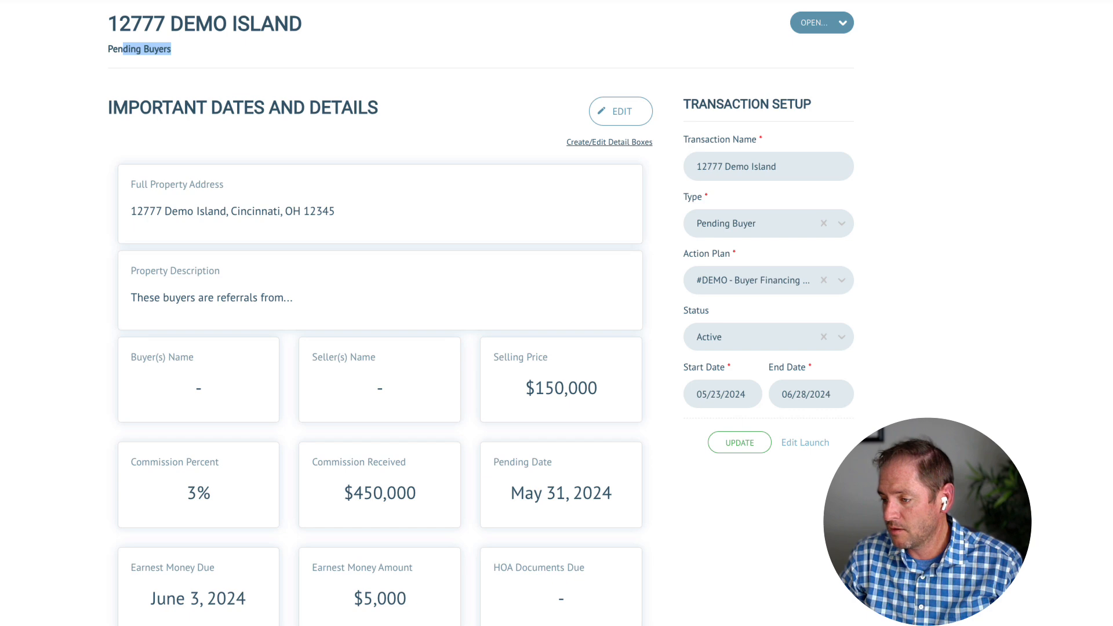
Choose Documents from 12777 Demo Island's OPEN… menu.
click(806, 22)
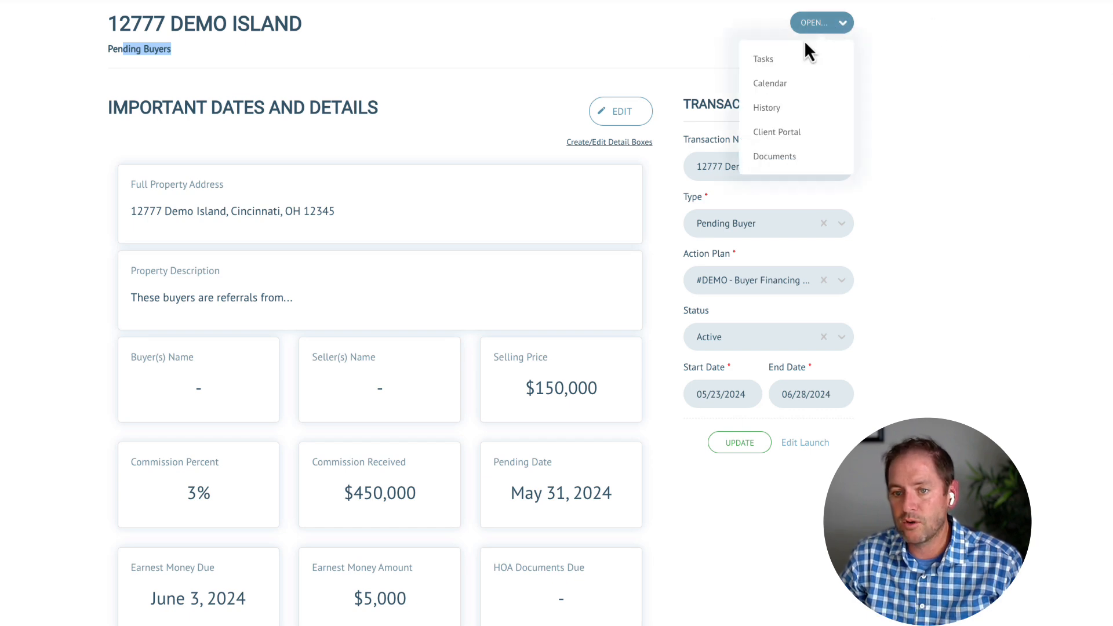
click(781, 158)
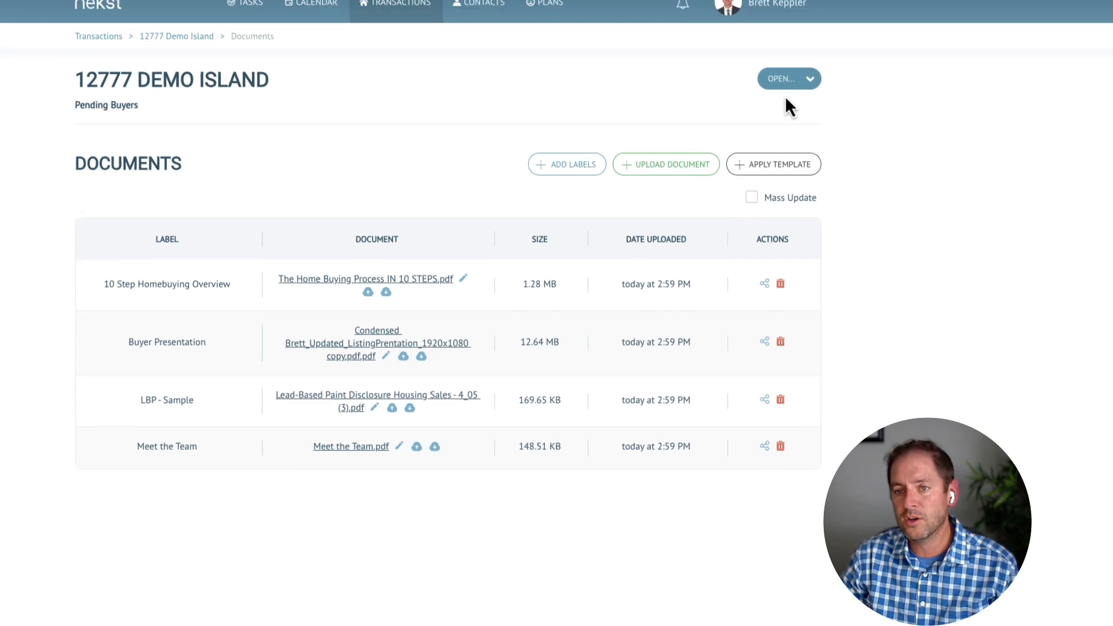
Go from the account menu's Setup through Document Labels to the Document Templates settings page.
mouse_move(742, 35)
click(716, 122)
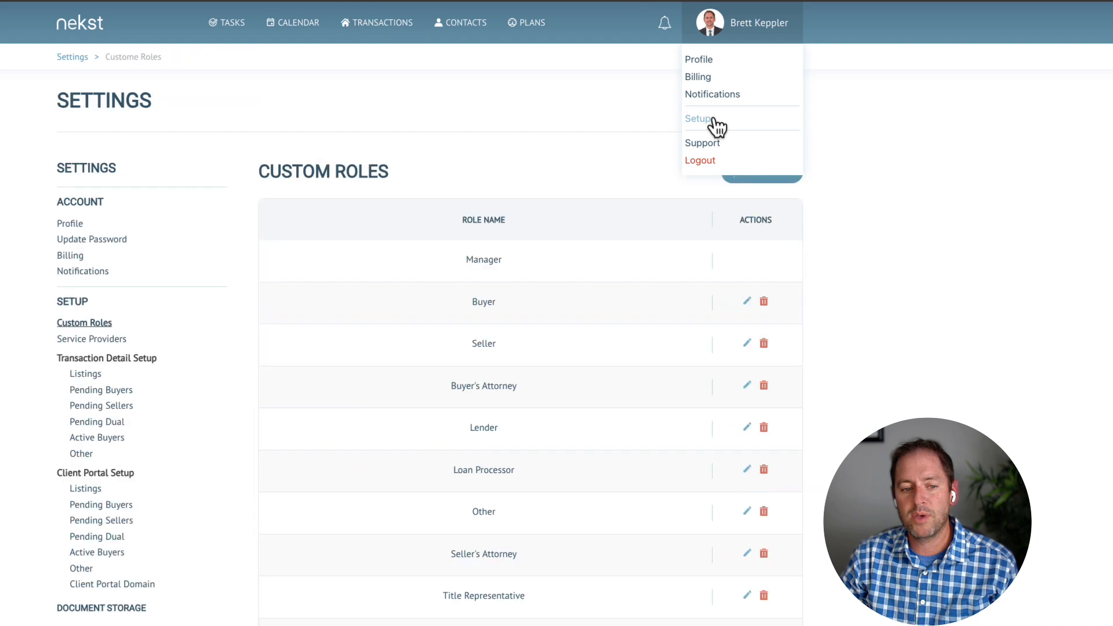
scroll(168, 466, down, 3)
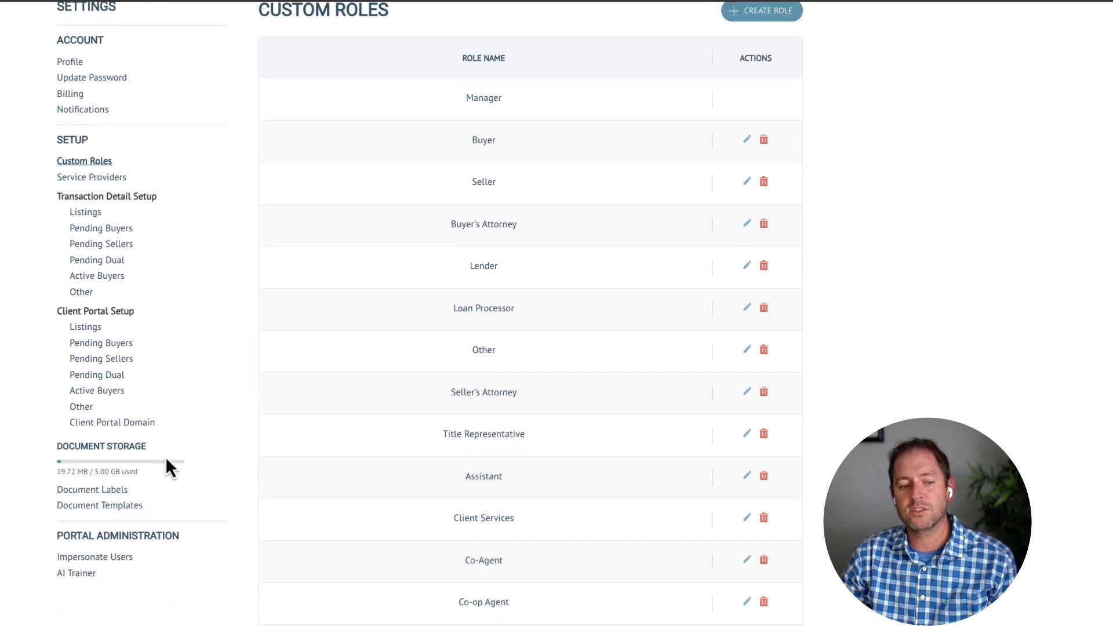
click(107, 491)
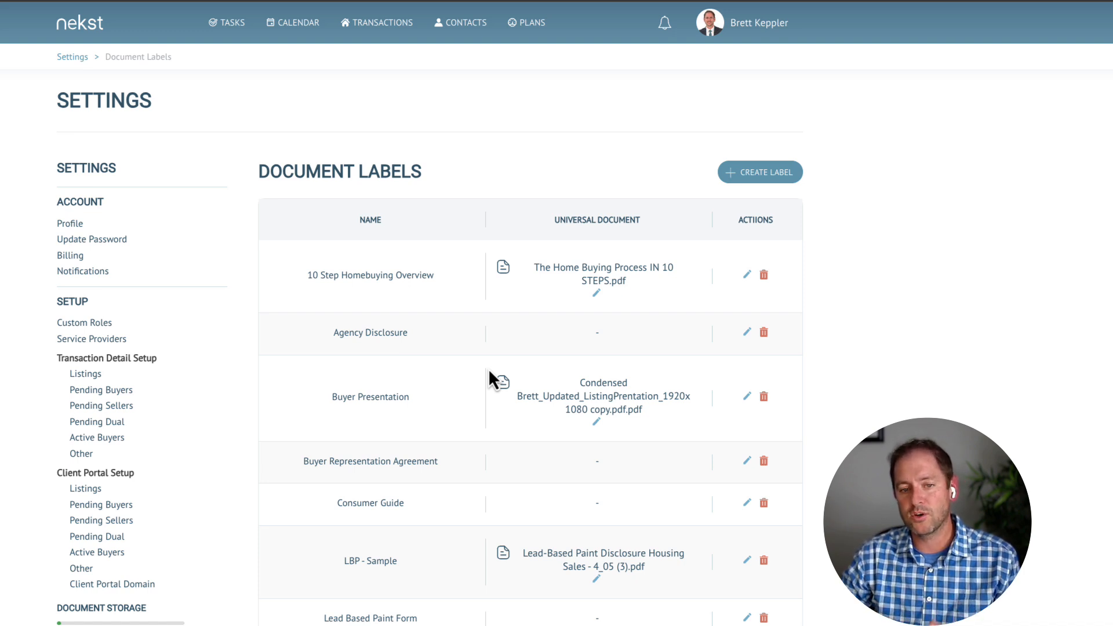
scroll(462, 392, down, 2)
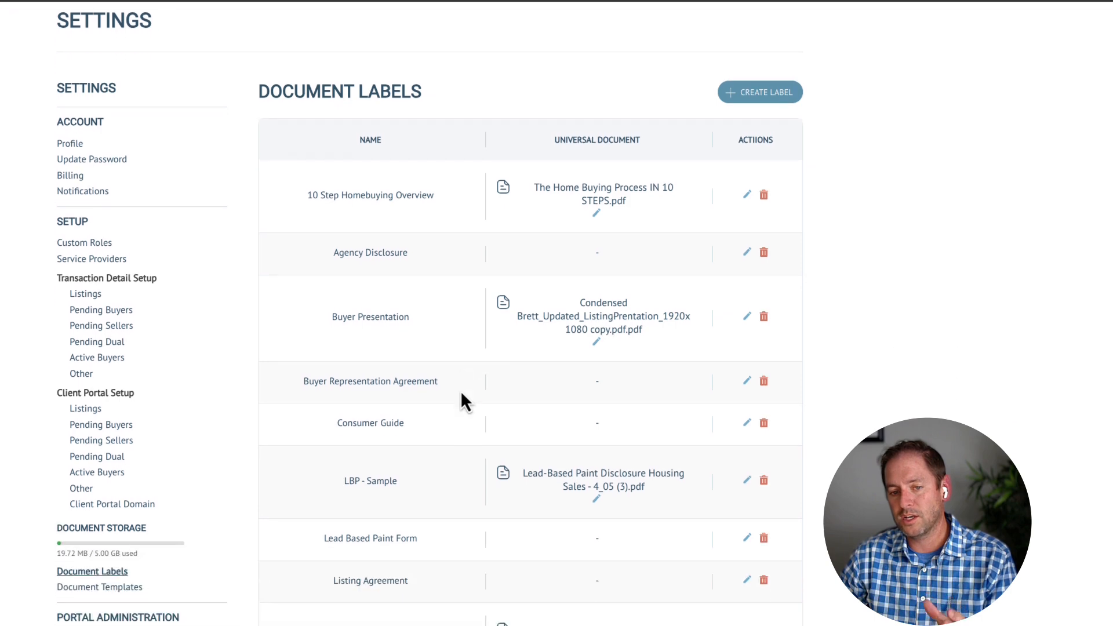
scroll(354, 255, down, 2)
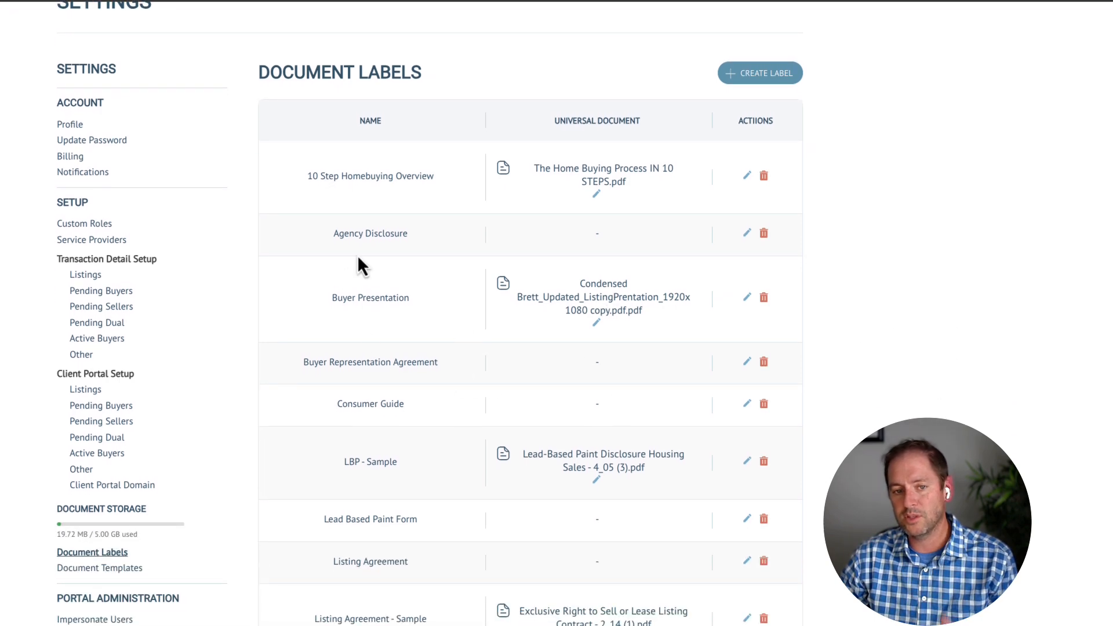
scroll(361, 427, down, 3)
click(110, 406)
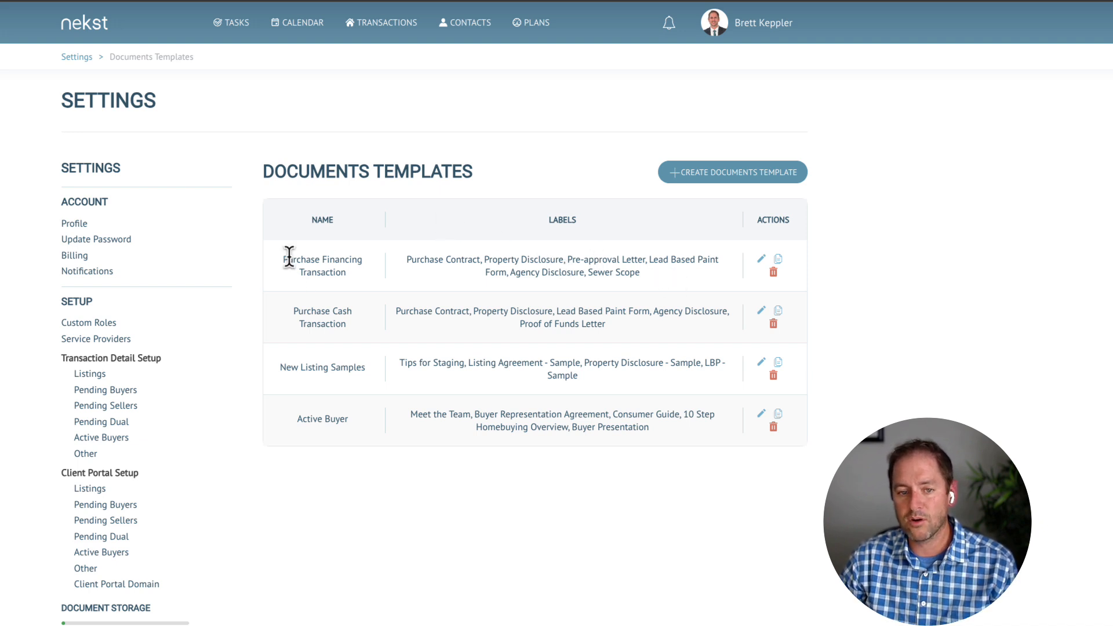
In Purchase Financing Transaction, remove Sewer Scope, add new label 'Buyer Consent Agreement', and submit.
drag(288, 257, 353, 270)
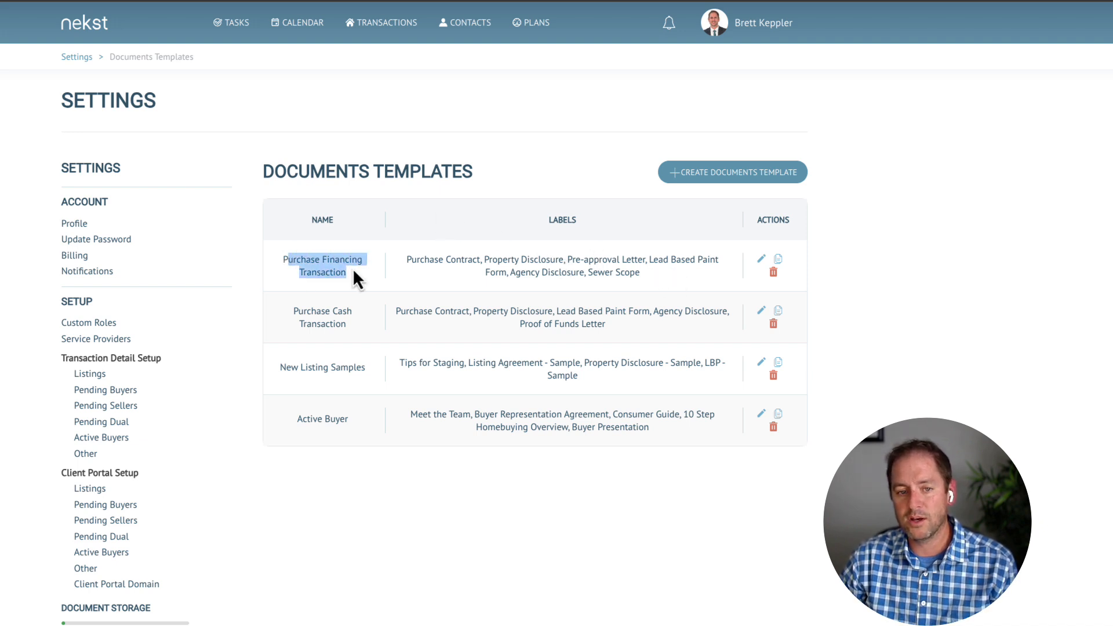
click(762, 261)
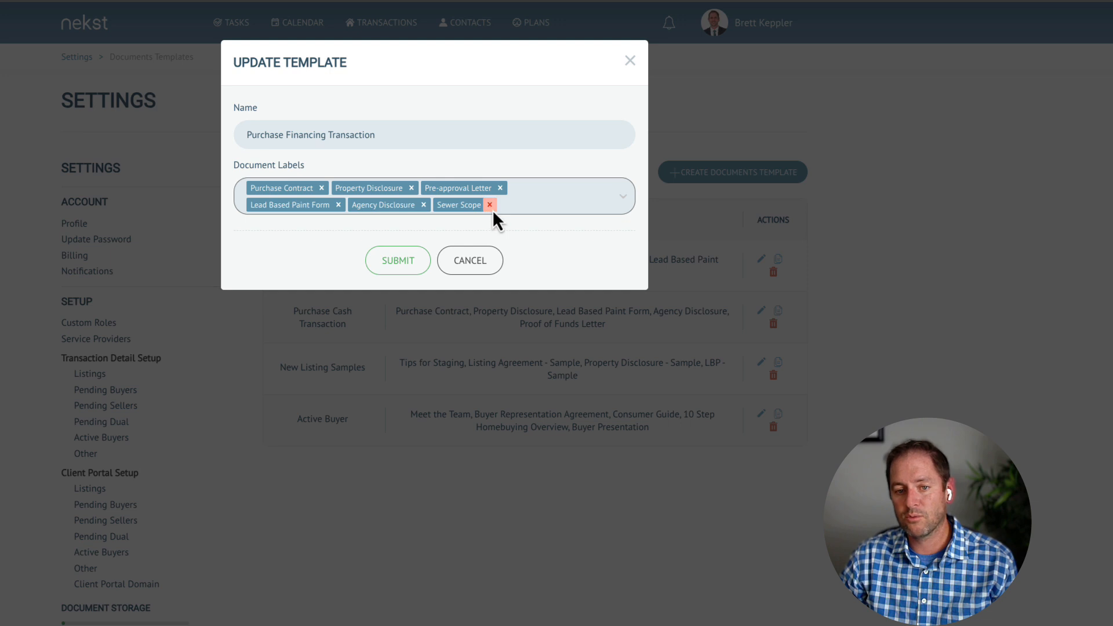
click(490, 206)
click(474, 208)
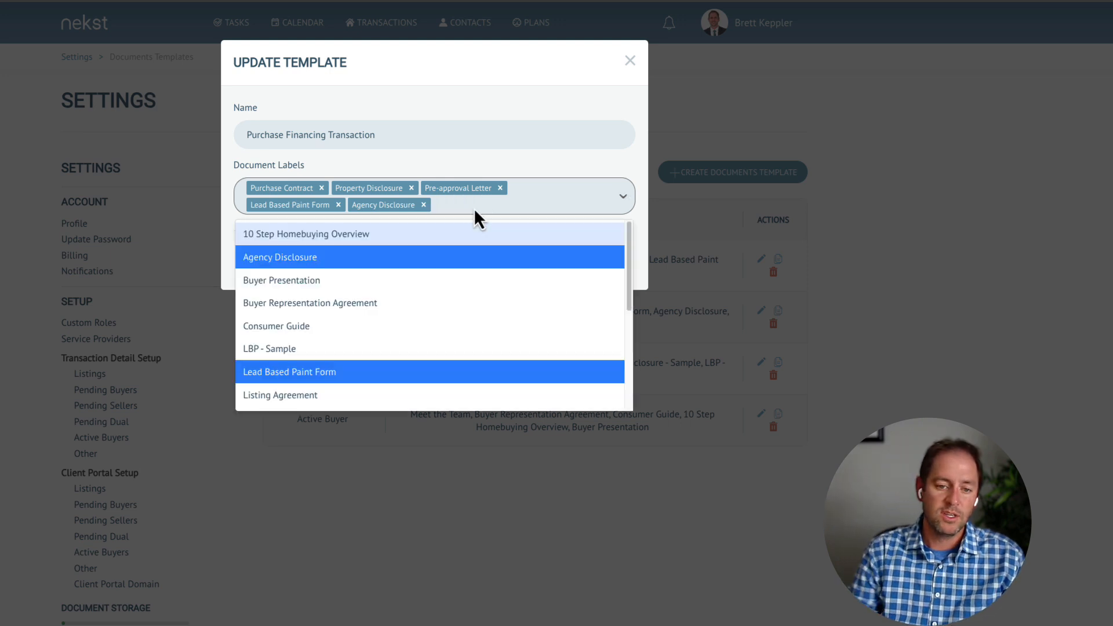
text(Buyer)
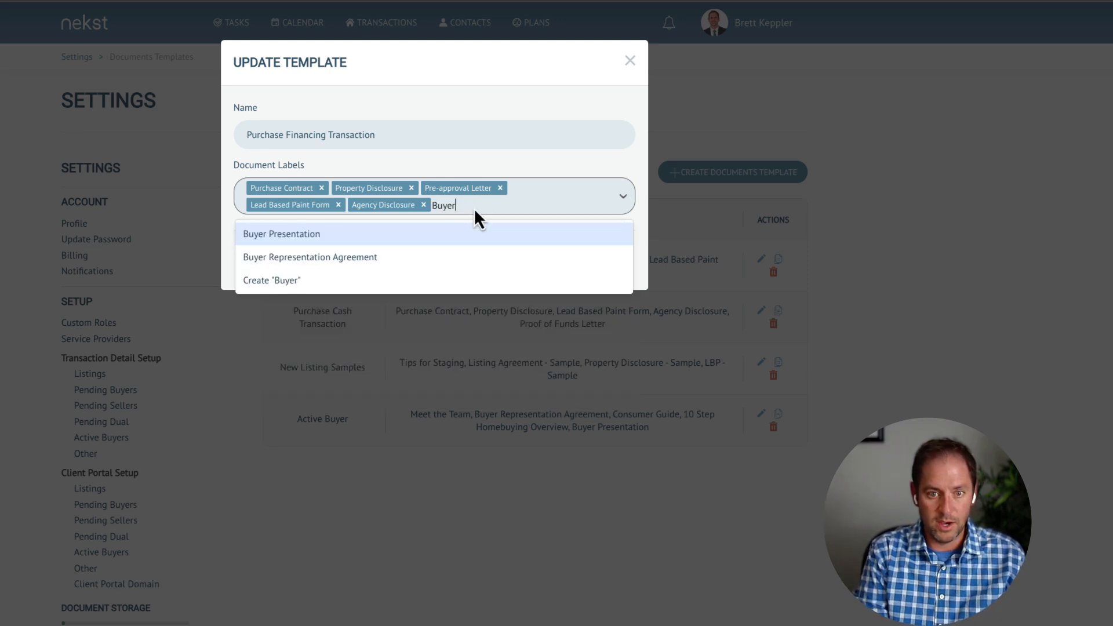
text( Consent A)
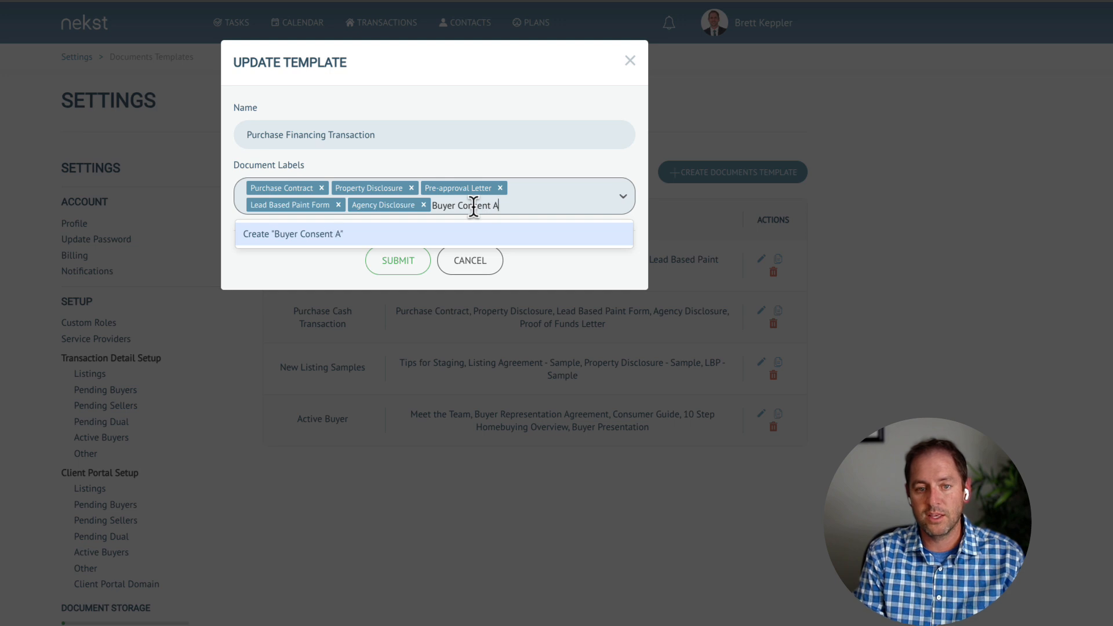
text(greement)
key(Return)
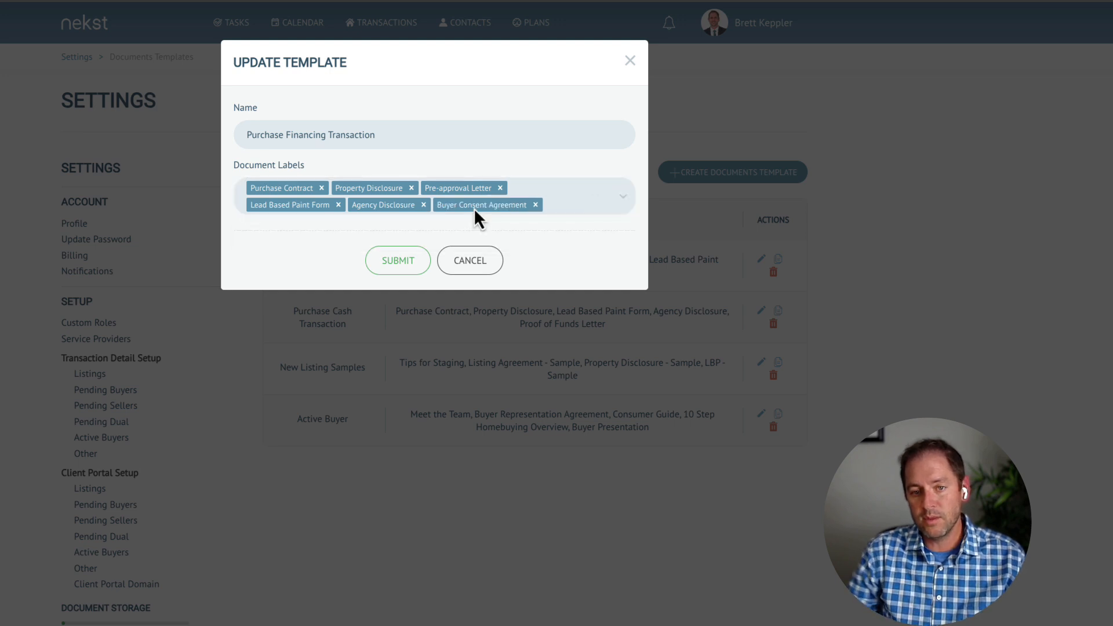
click(400, 262)
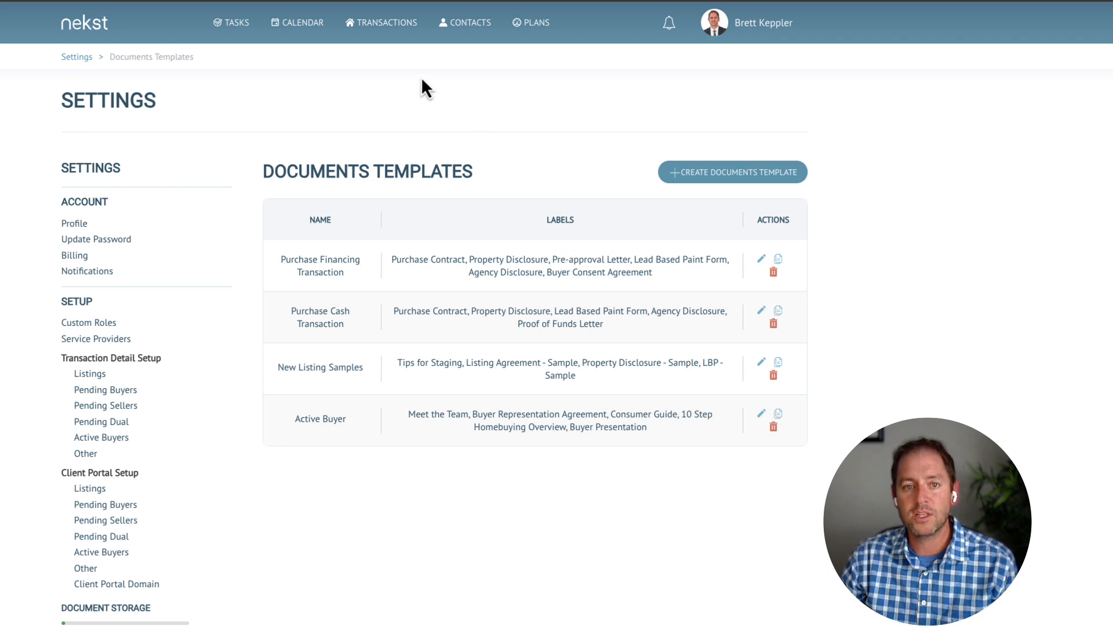
Search transactions for 'Island' and open 12777 Demo Island's Documents page.
click(381, 36)
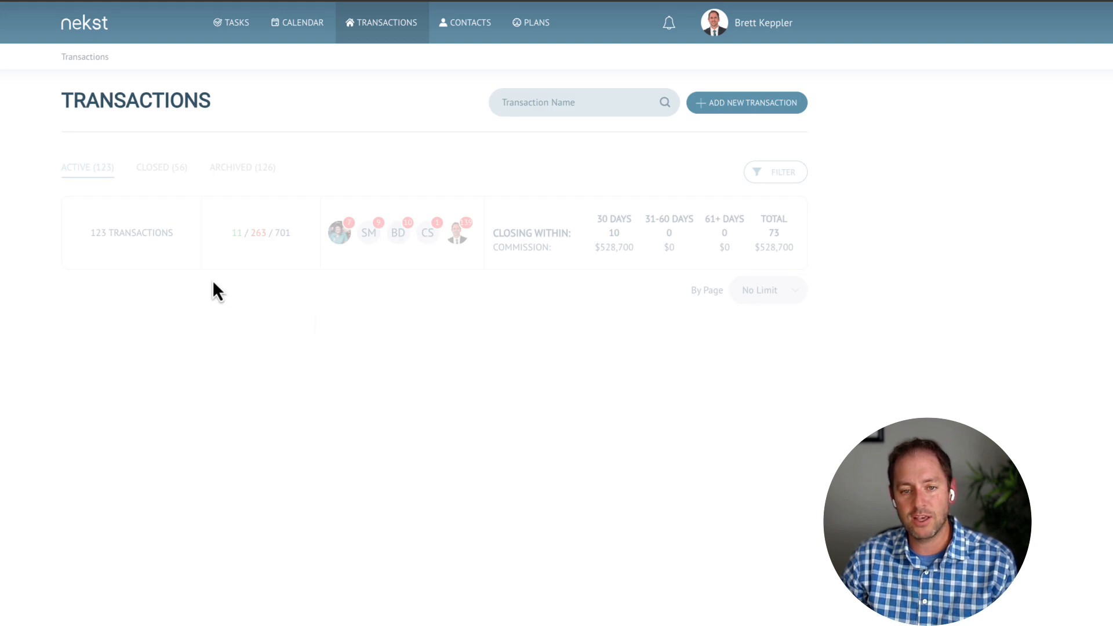
click(547, 102)
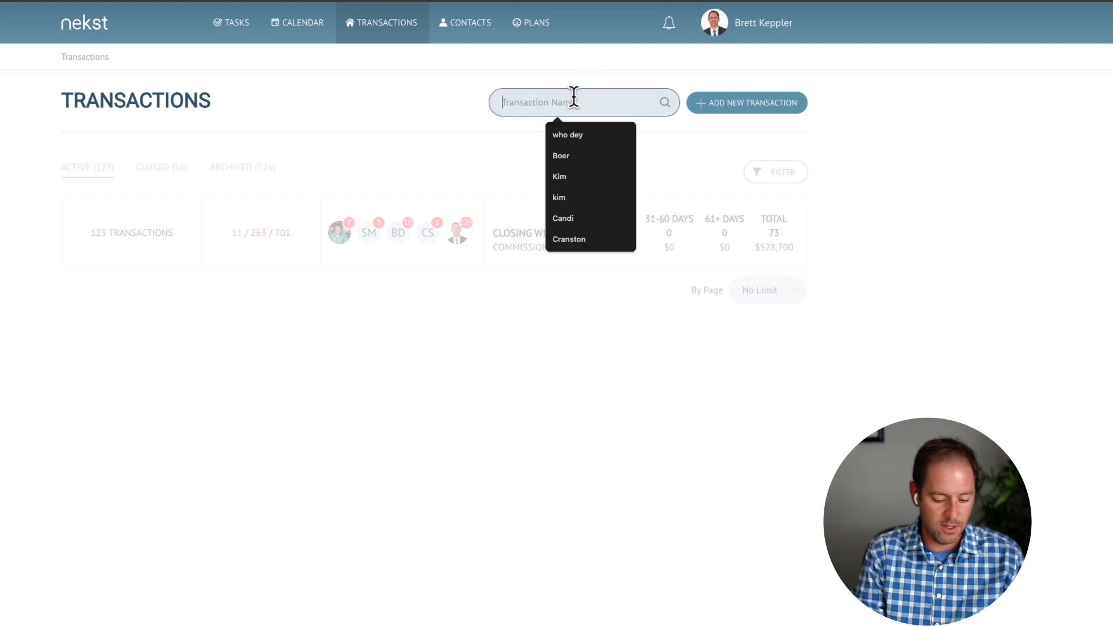
text(Island)
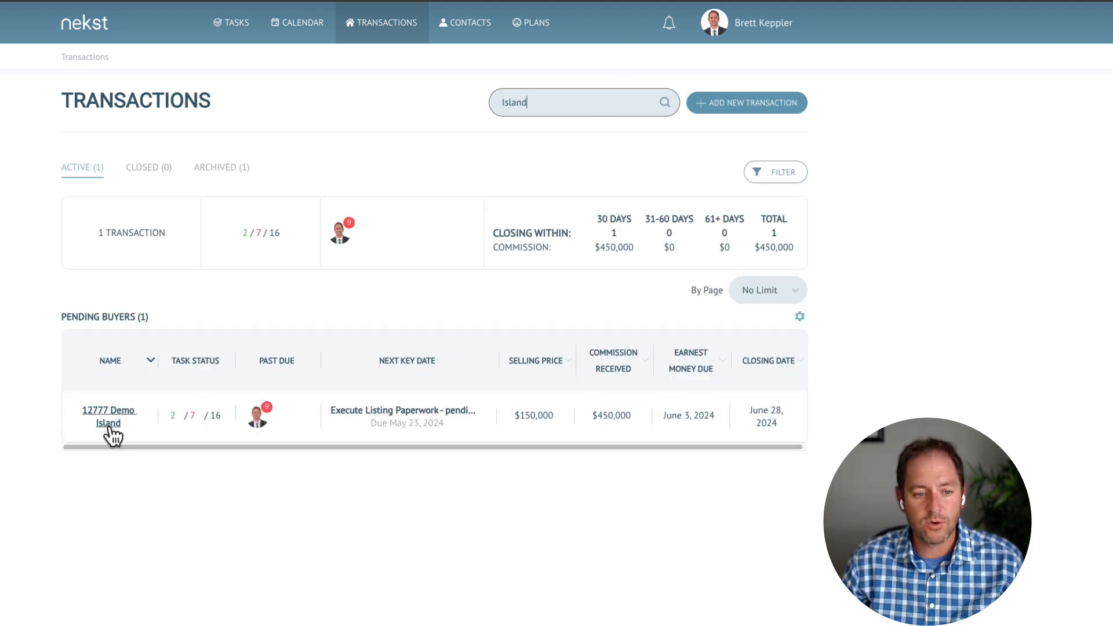
click(110, 428)
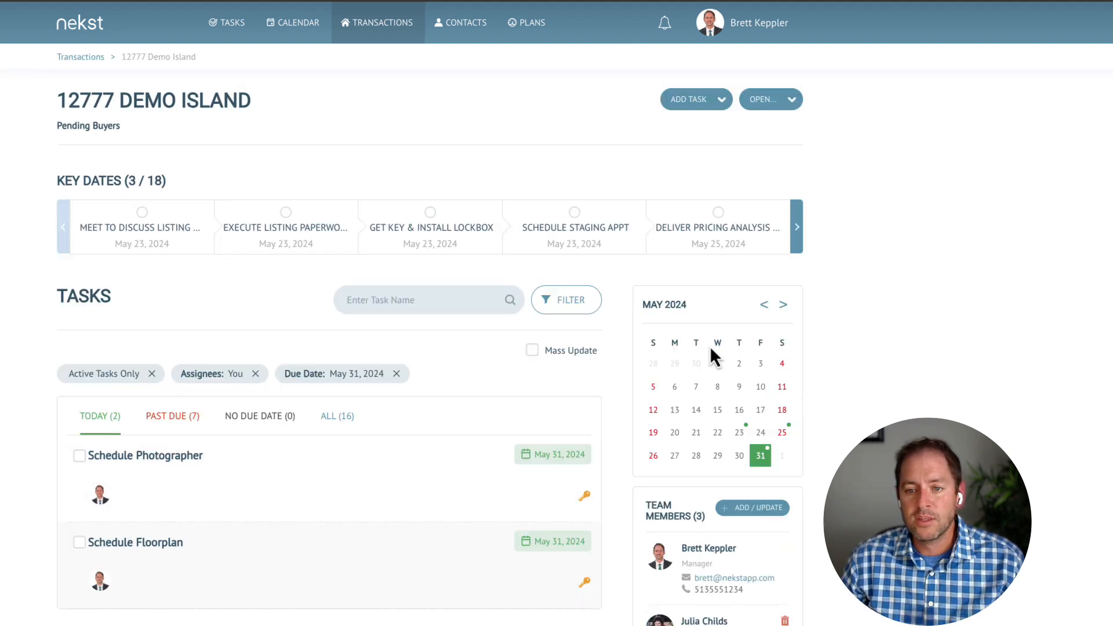
click(768, 104)
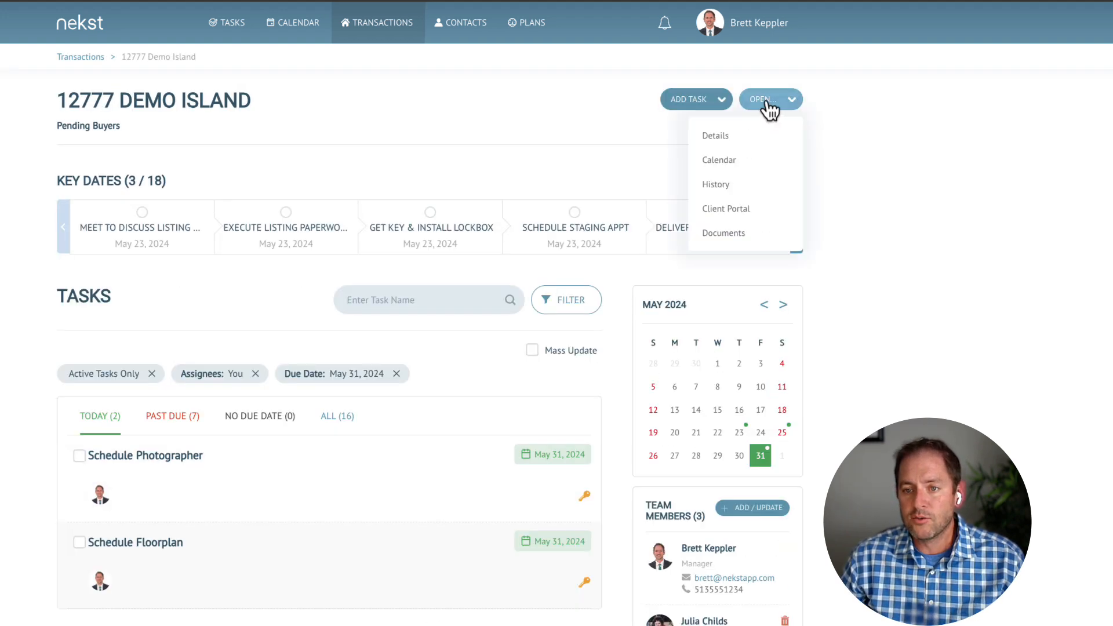
click(722, 234)
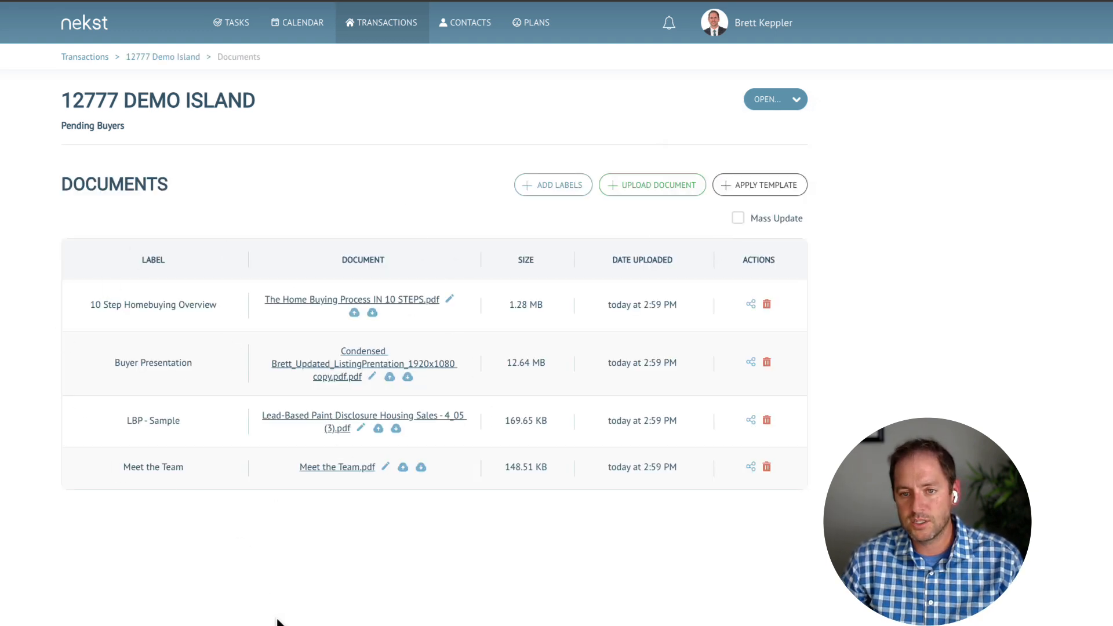
Use Apply Template to add the Purchase Financing Transaction template's document slots to the transaction.
click(757, 185)
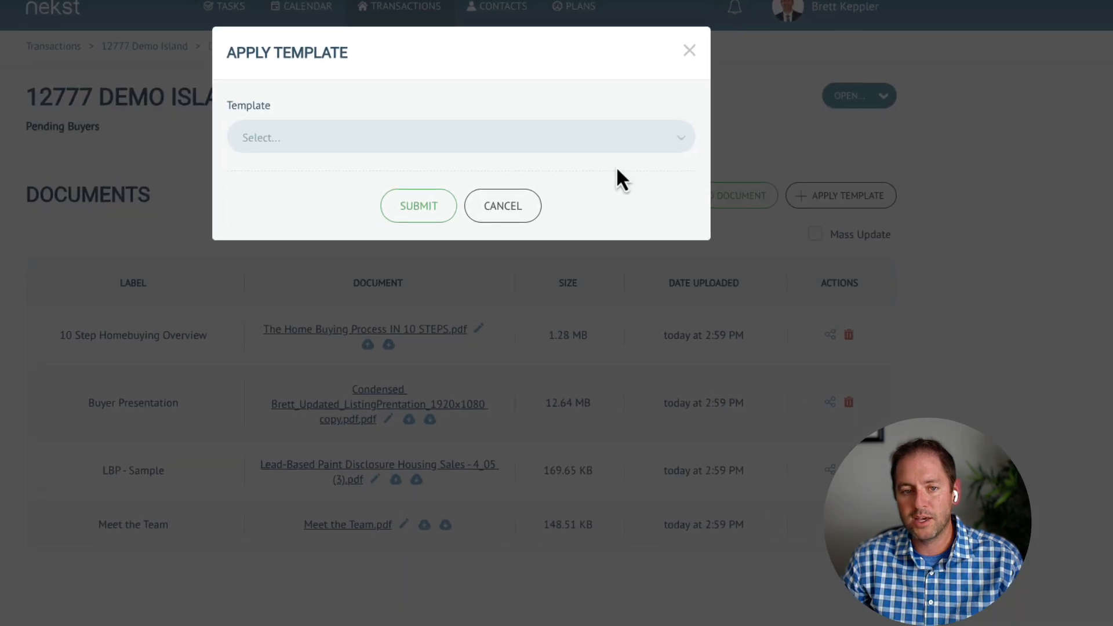
click(387, 145)
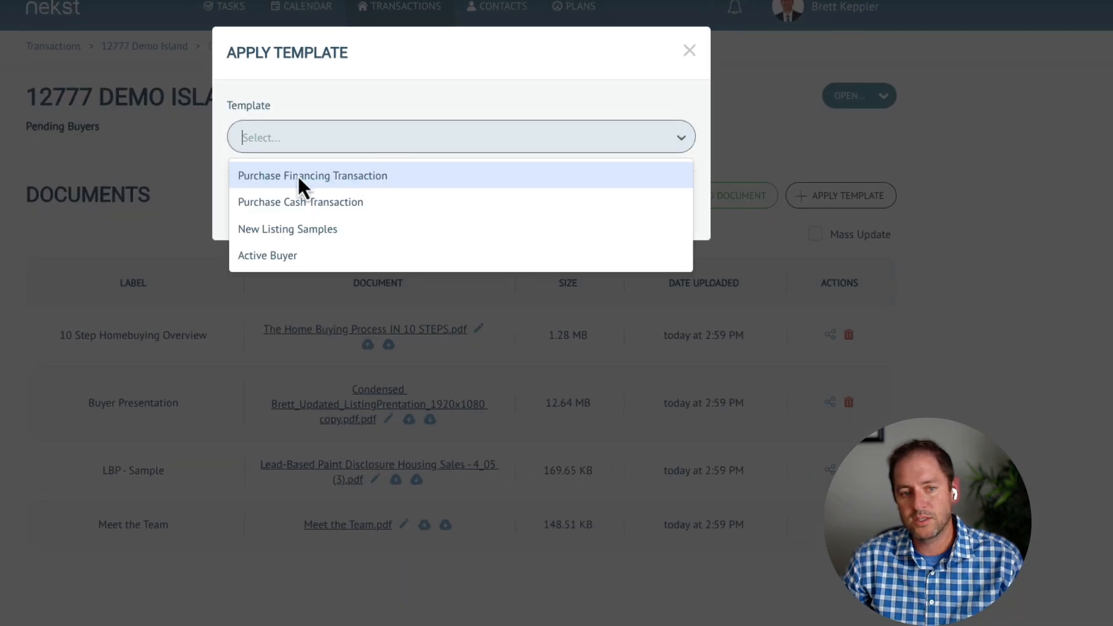
click(266, 176)
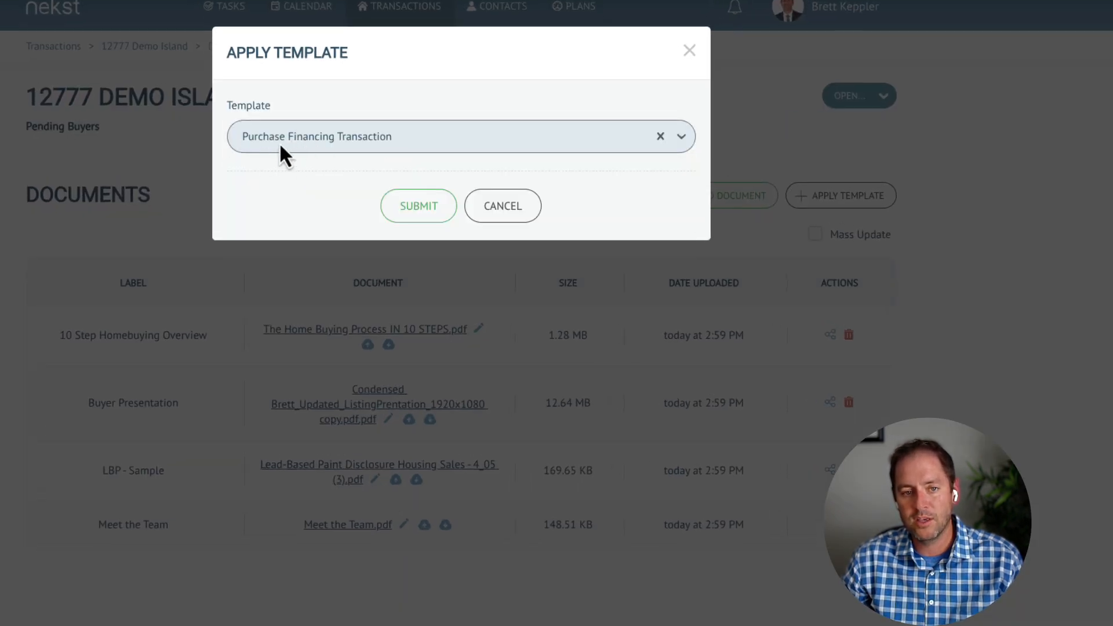
click(416, 210)
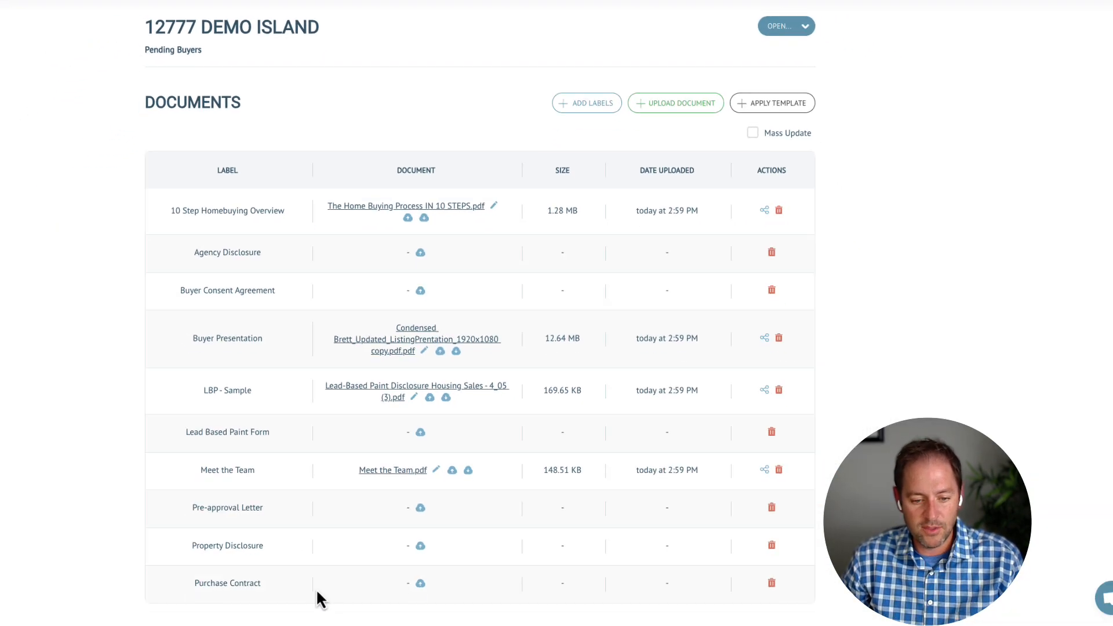
Upload Contract to Purchase with EM (1).pdf from the Nekst Webinar folder into Purchase Contract.
click(421, 583)
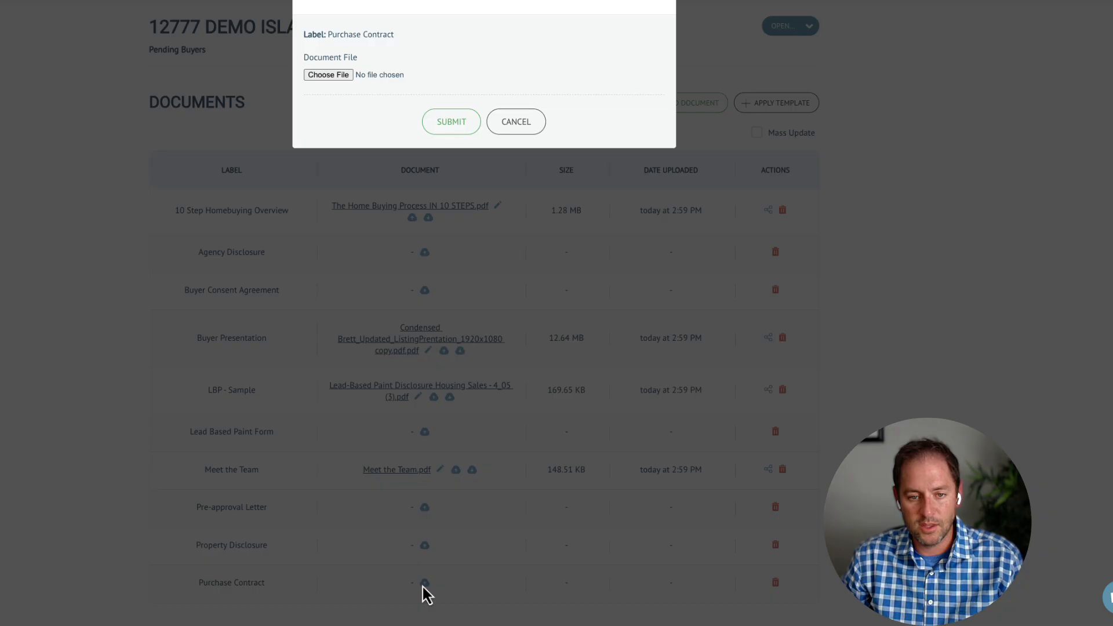
click(324, 76)
click(147, 115)
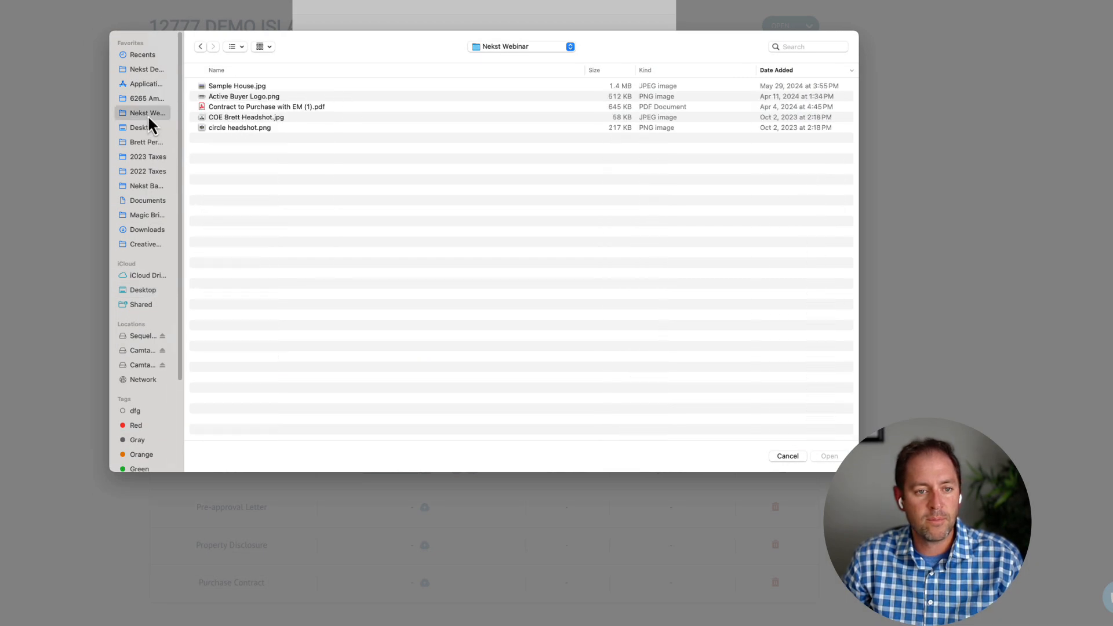
double_click(238, 108)
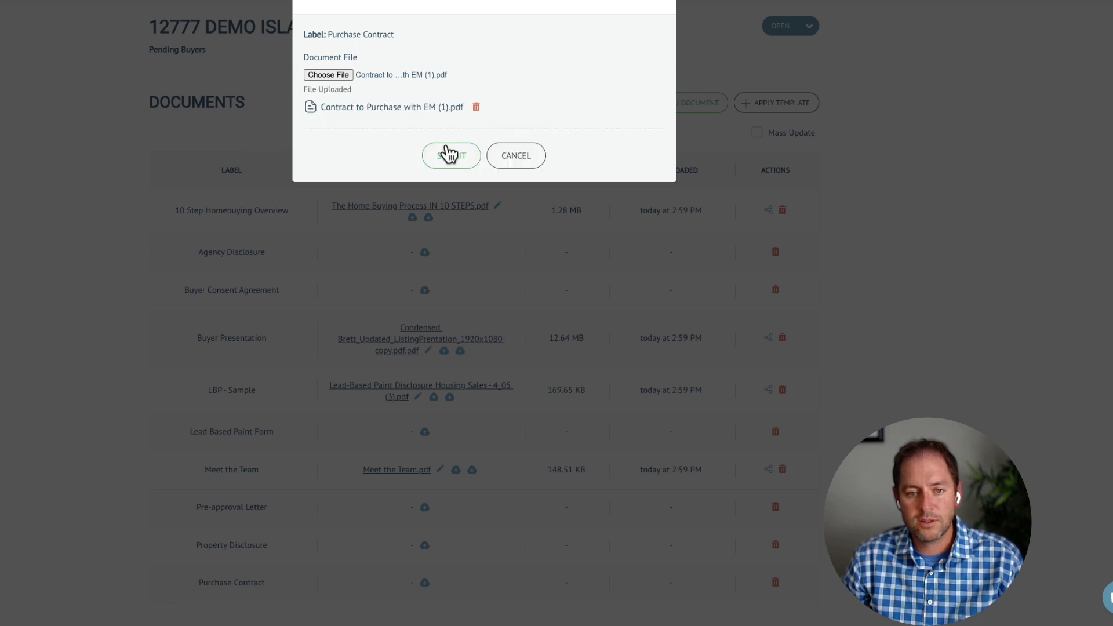
click(453, 146)
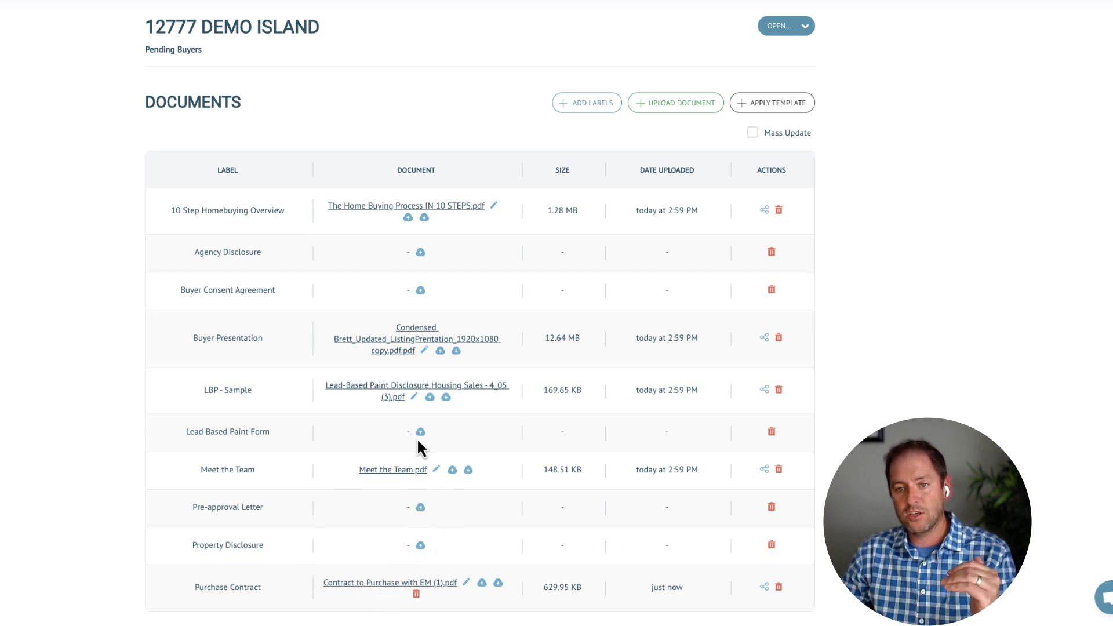
On the Tasks page, start a new email task whose message reads 'Here is the purchase contract:' plus the purchase contract tag.
click(792, 26)
click(753, 58)
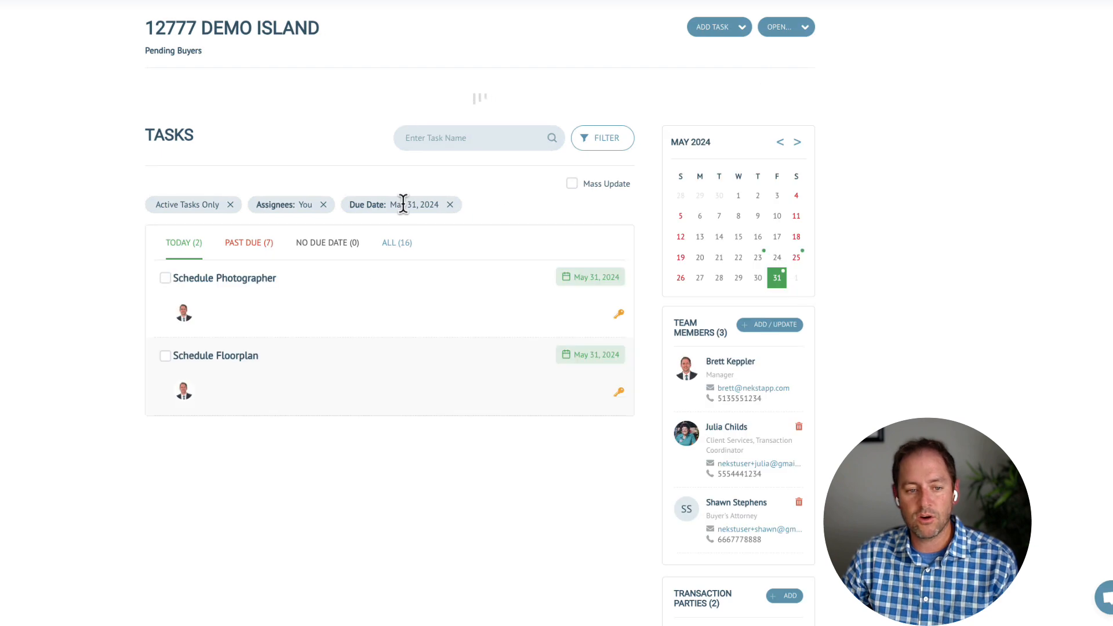
click(725, 29)
click(668, 58)
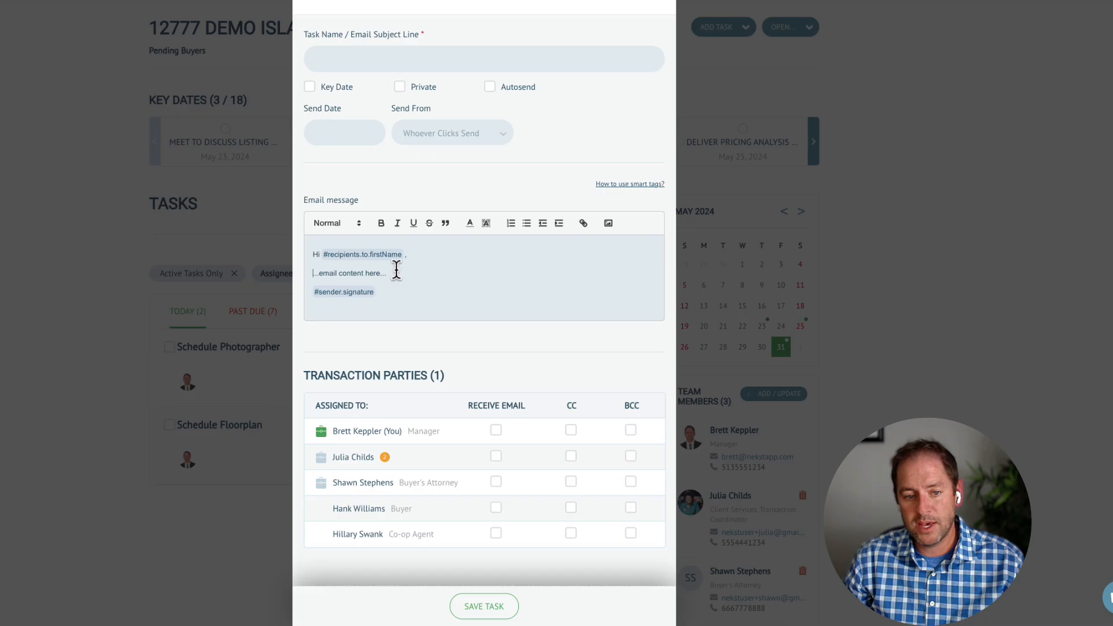
drag(397, 274, 309, 274)
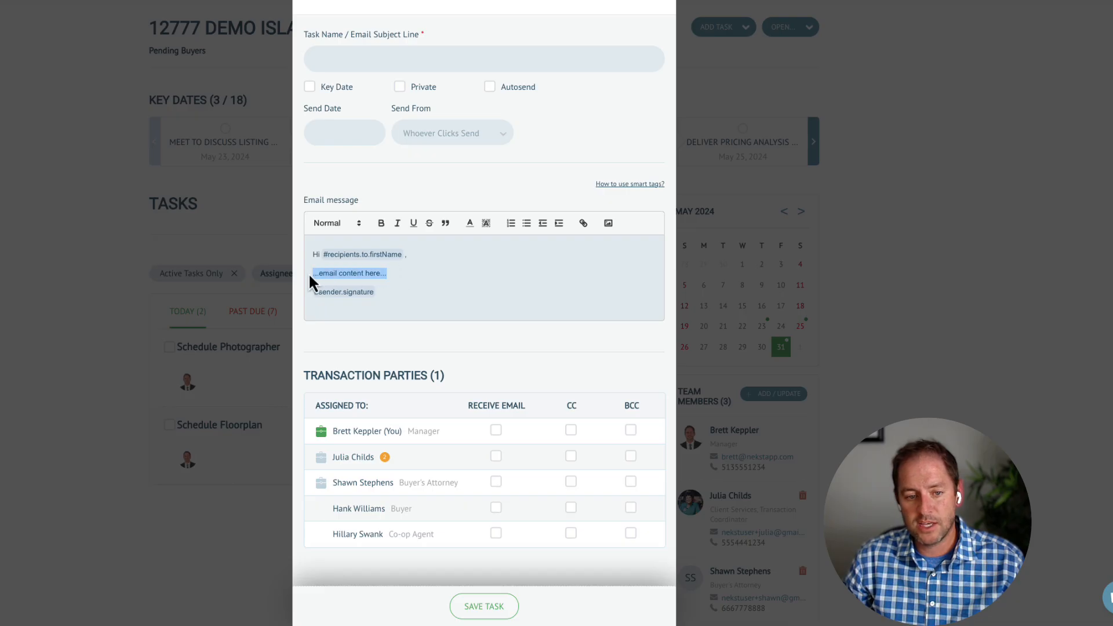
text(Here is the p)
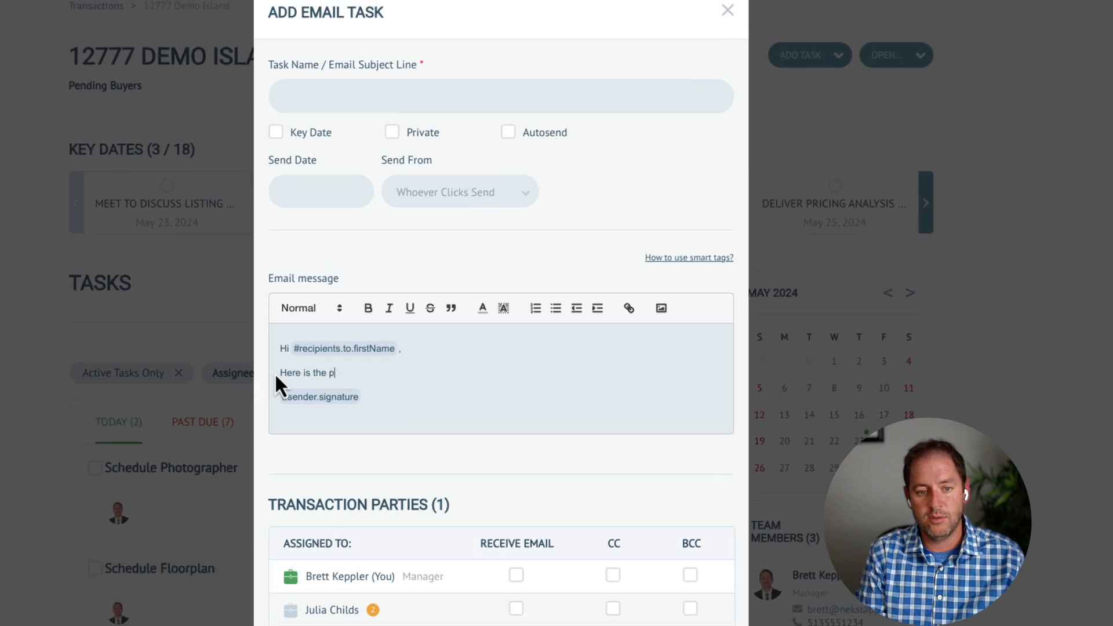
text(urchase contract)
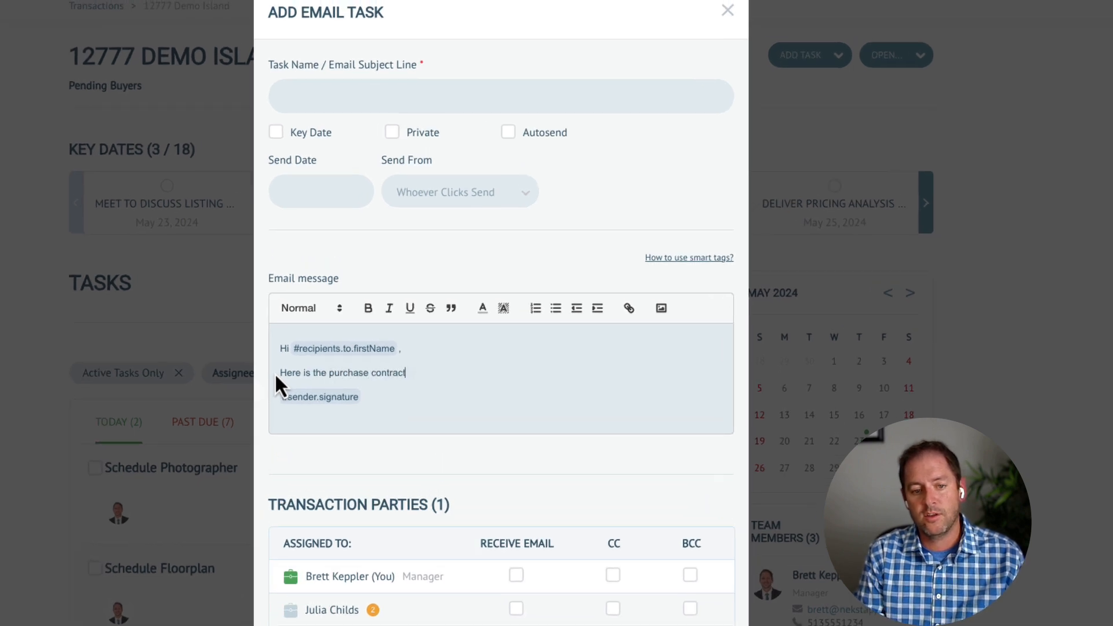
text(: #purcha)
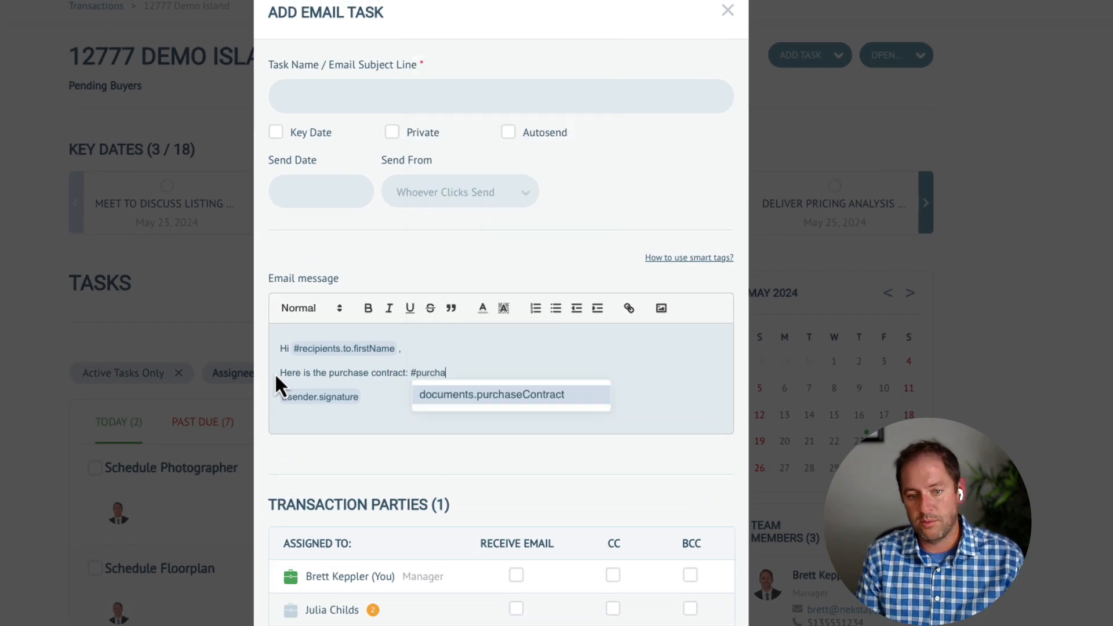
key(Return)
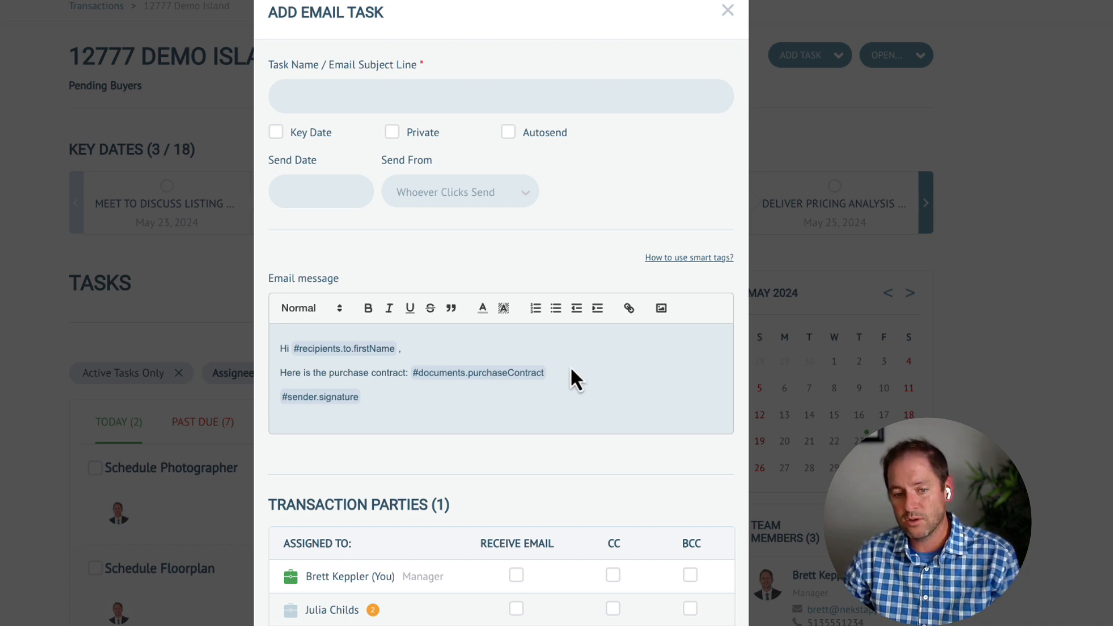
Name the task 'Contract', date it May 31, 2024, have the manager receive it, and save.
click(371, 94)
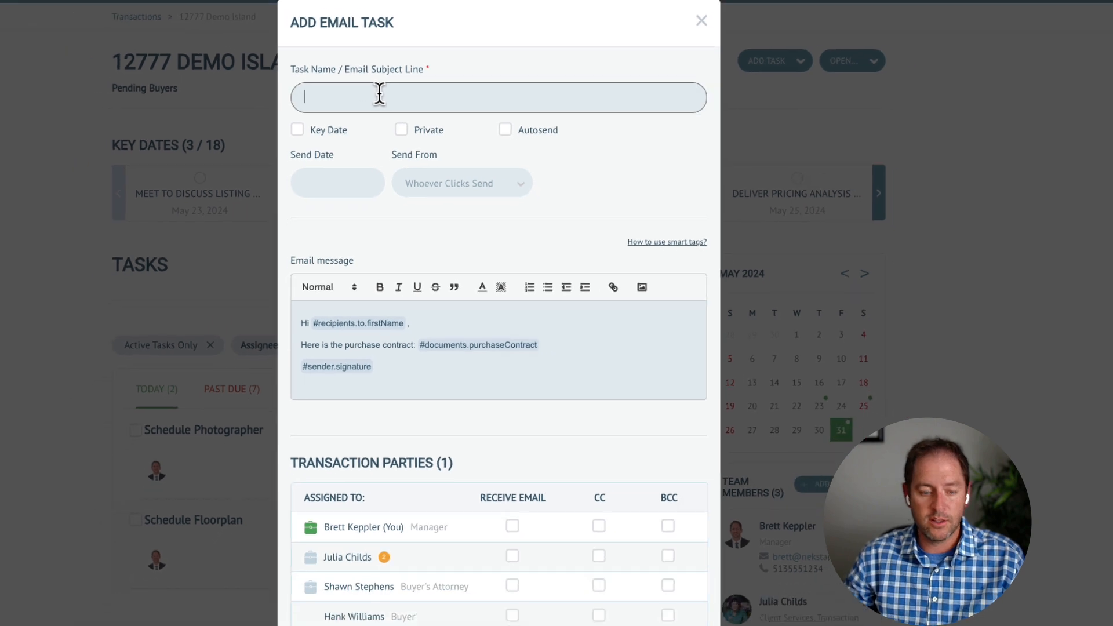
text(Contract)
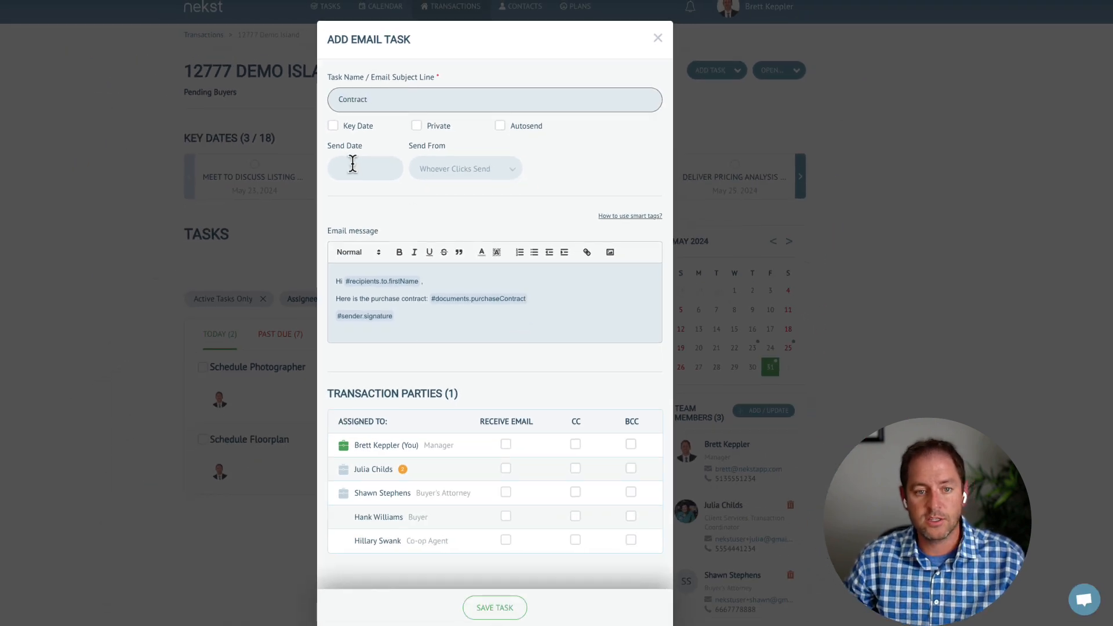
click(352, 167)
click(425, 298)
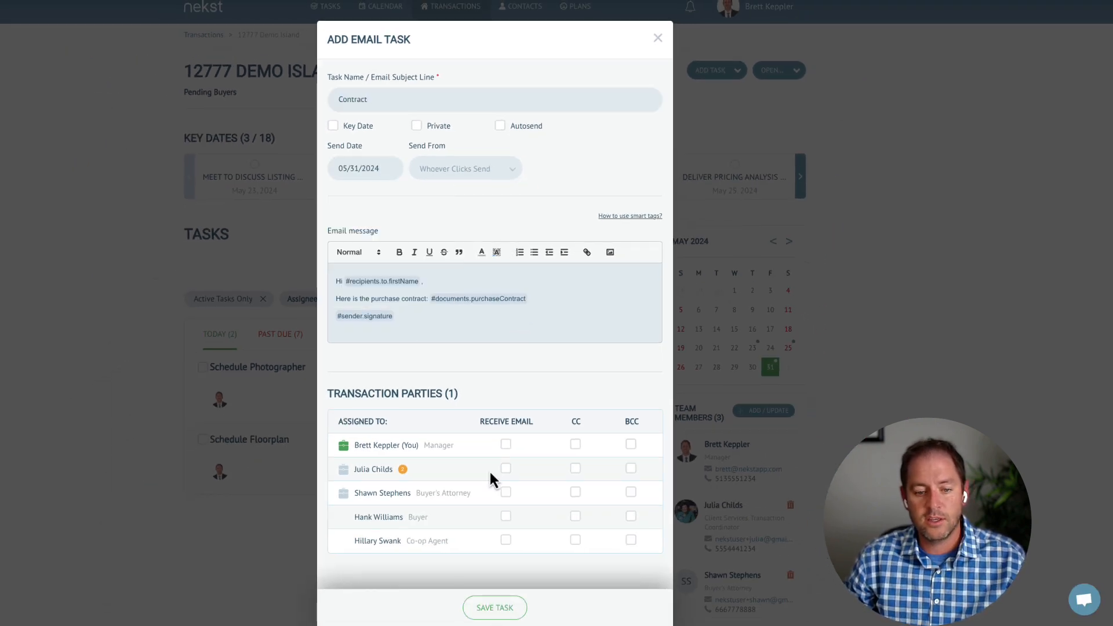
click(506, 445)
right_click(493, 616)
click(490, 615)
click(477, 611)
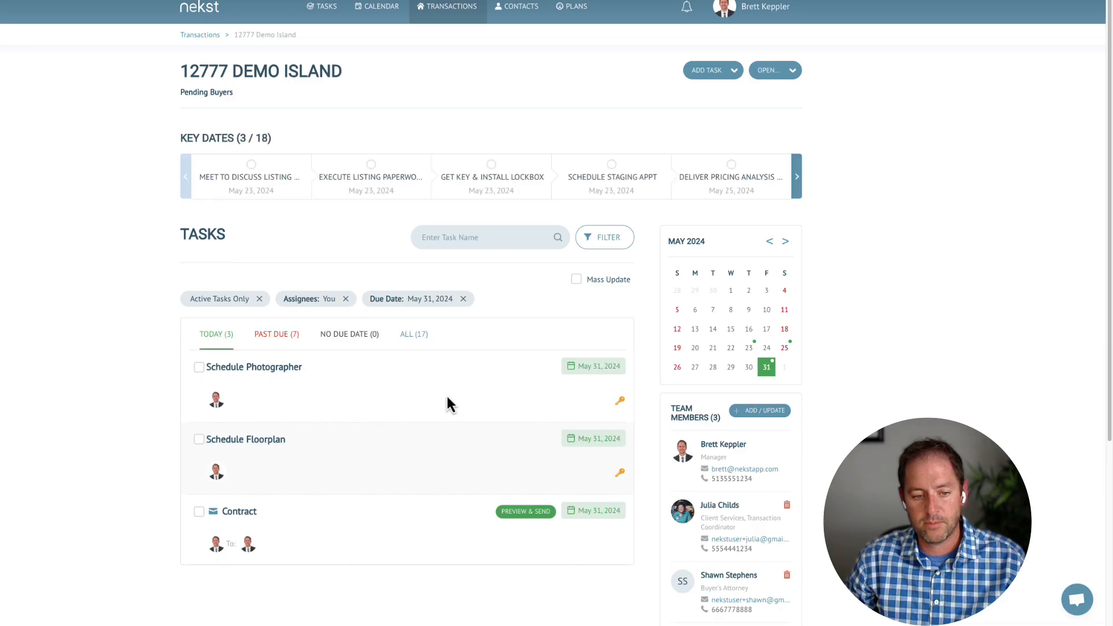
Preview the Contract email and load its purchase contract download link in a private window.
click(248, 513)
click(640, 356)
drag(596, 189, 377, 206)
key(super+c)
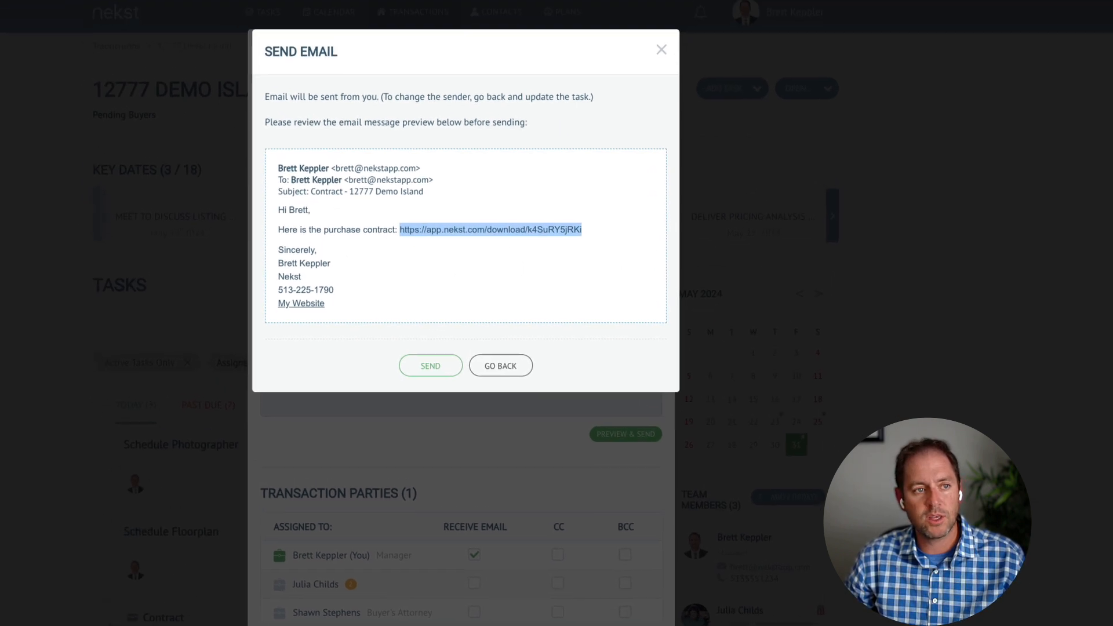
key(super+shift+n)
key(super+v)
key(Return)
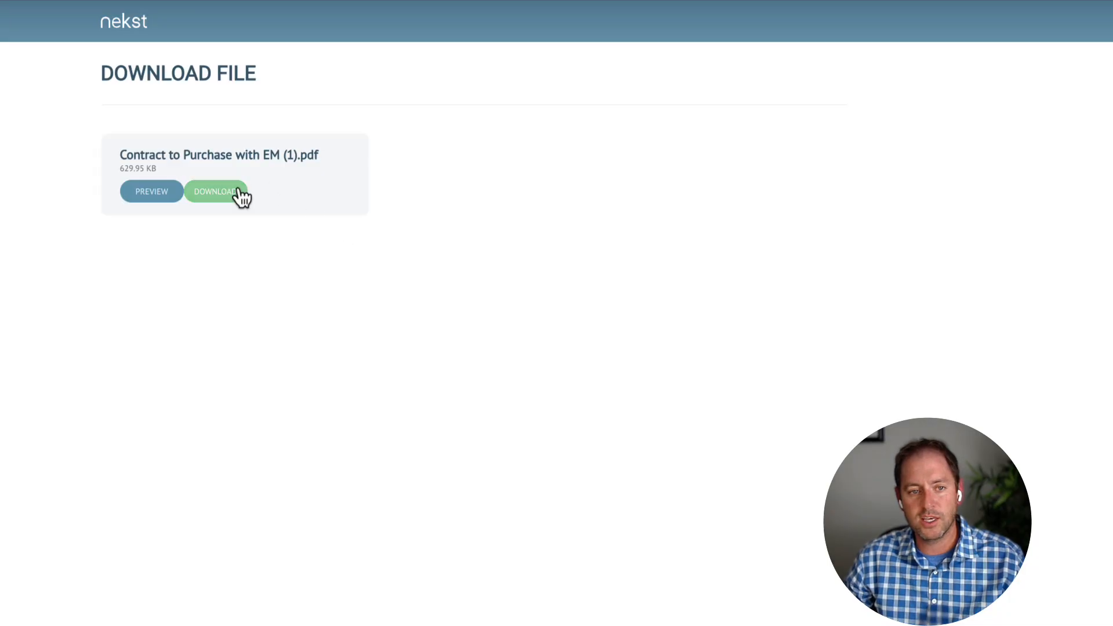
Preview the contract PDF, then leave the email preview and close the Contract task unsent.
click(158, 195)
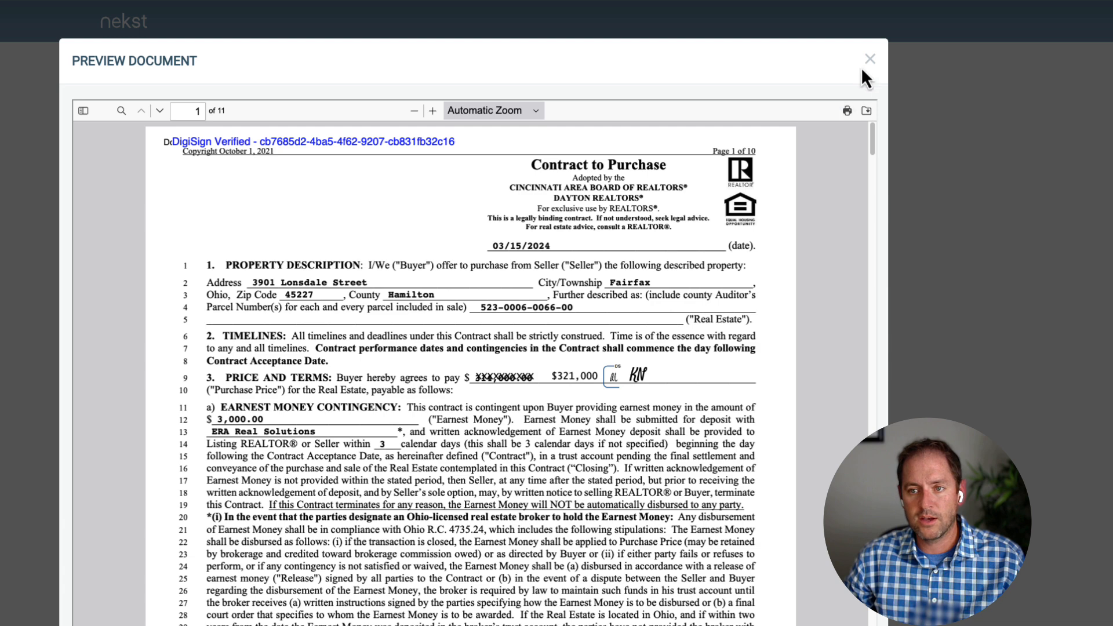
click(870, 60)
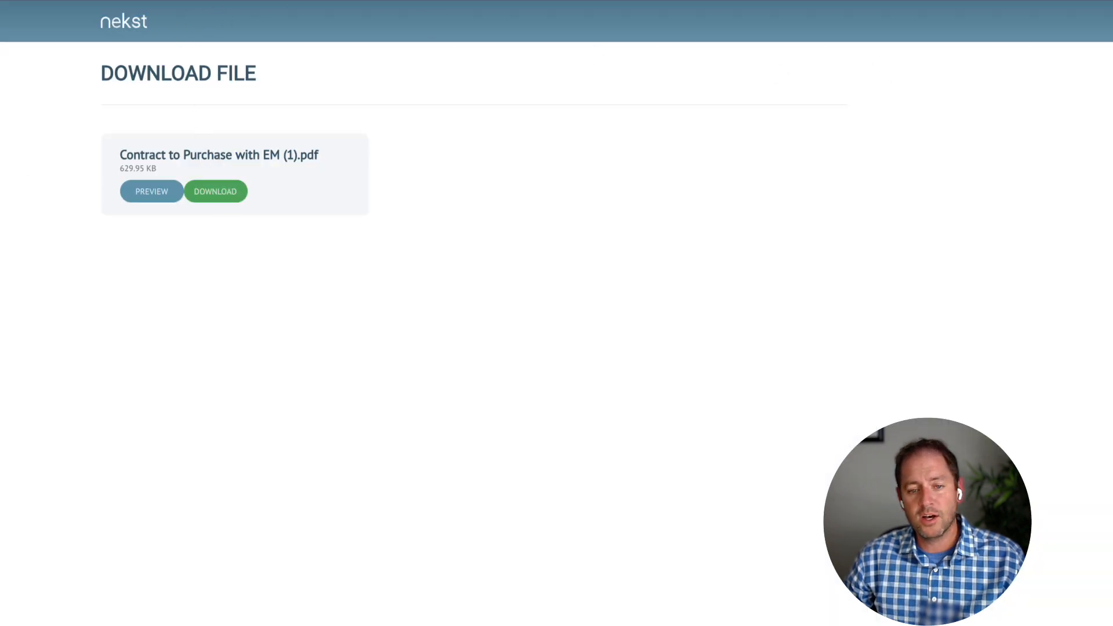
click(151, 1)
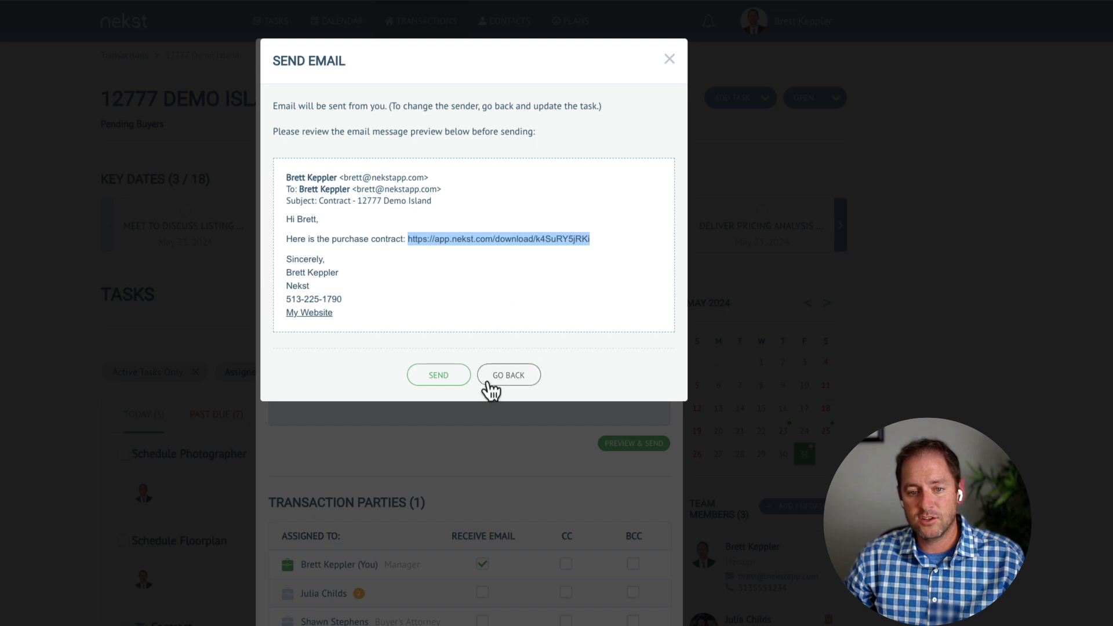
click(518, 383)
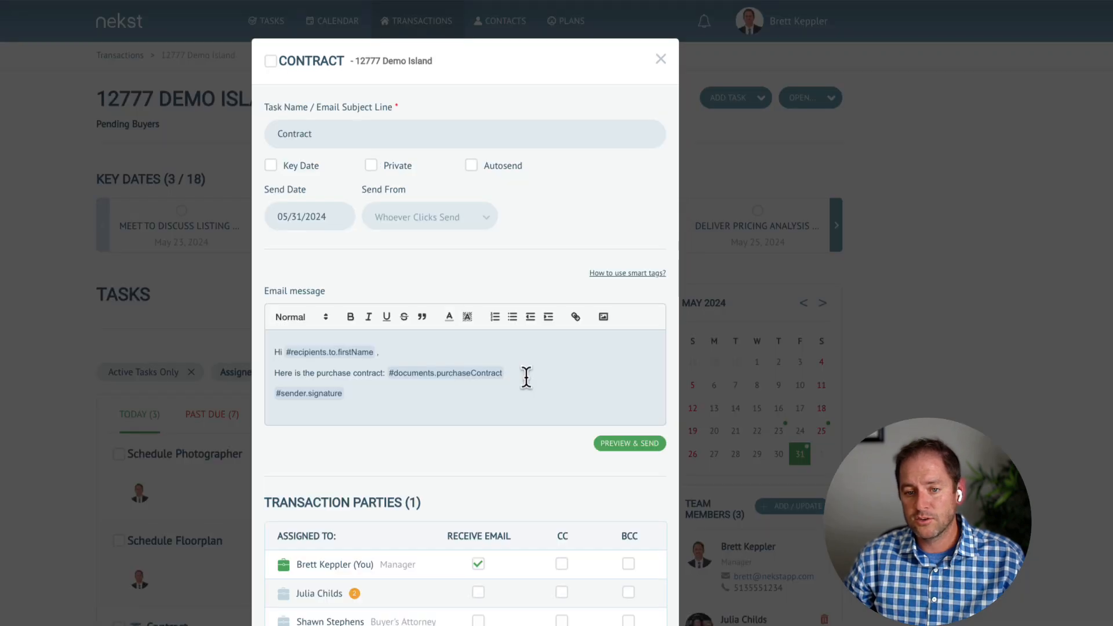
click(665, 65)
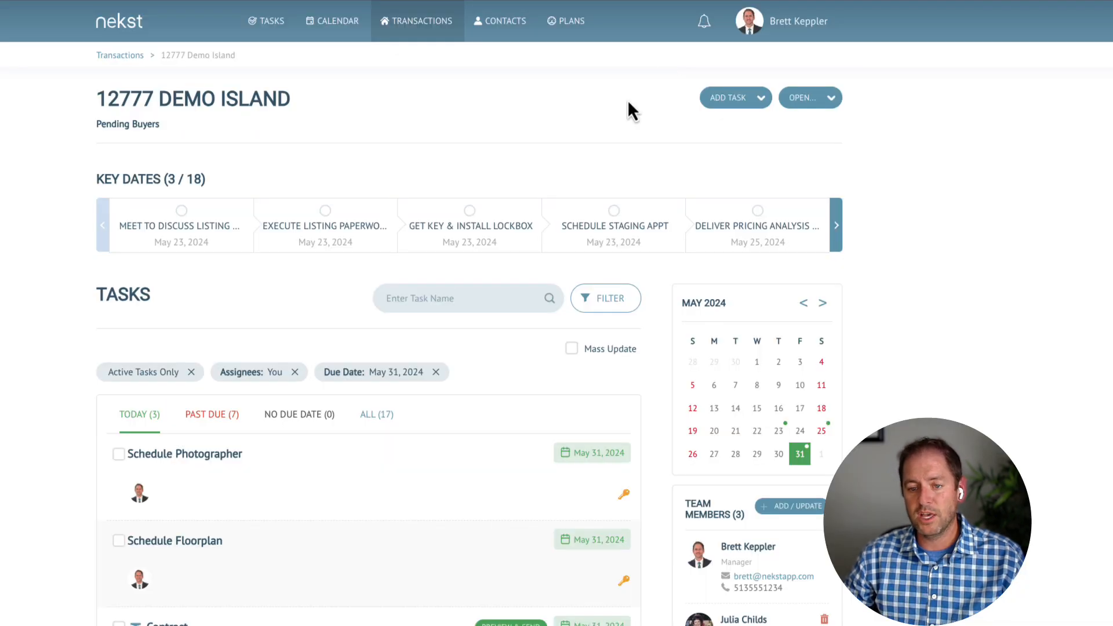